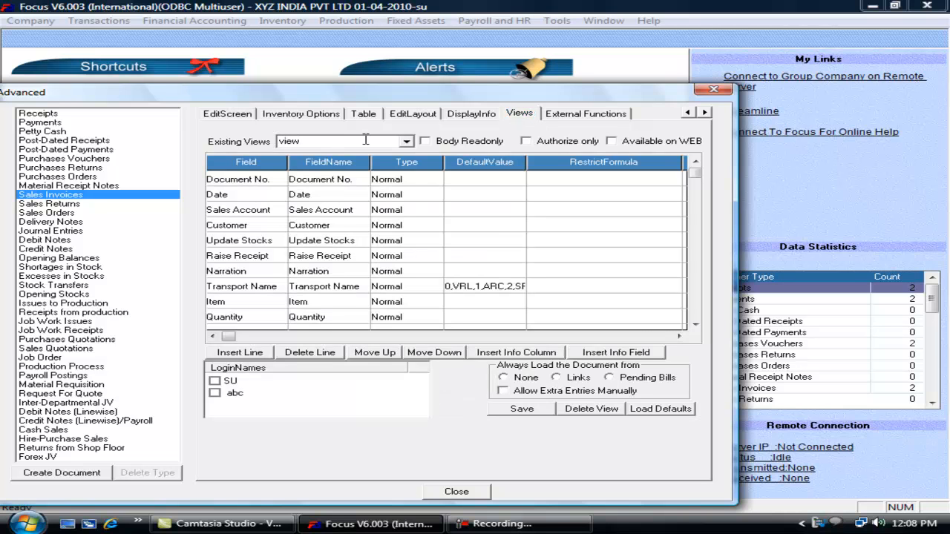
Add a new Sales Invoices view named view1 and check the type options available for Document No.
key("Return")
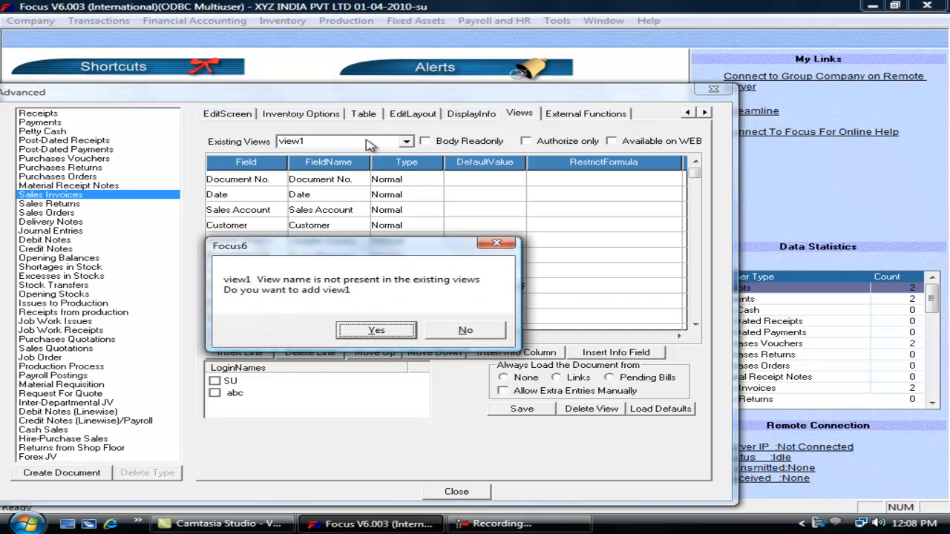
left_click(367, 335)
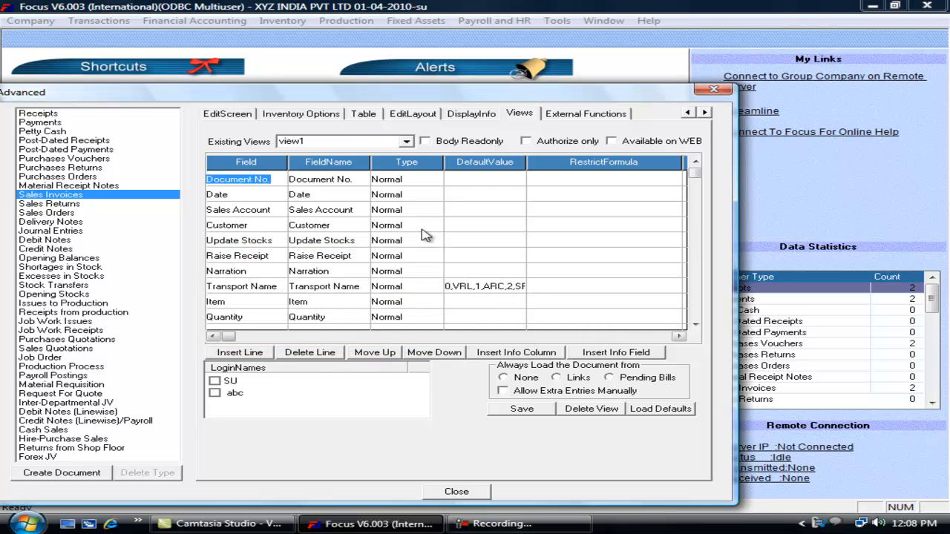
left_click(429, 183)
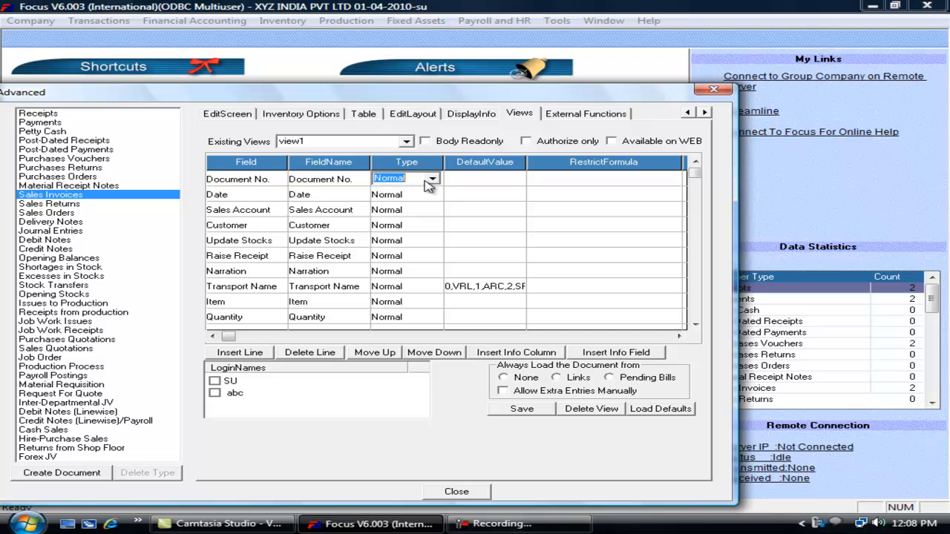
left_click(434, 180)
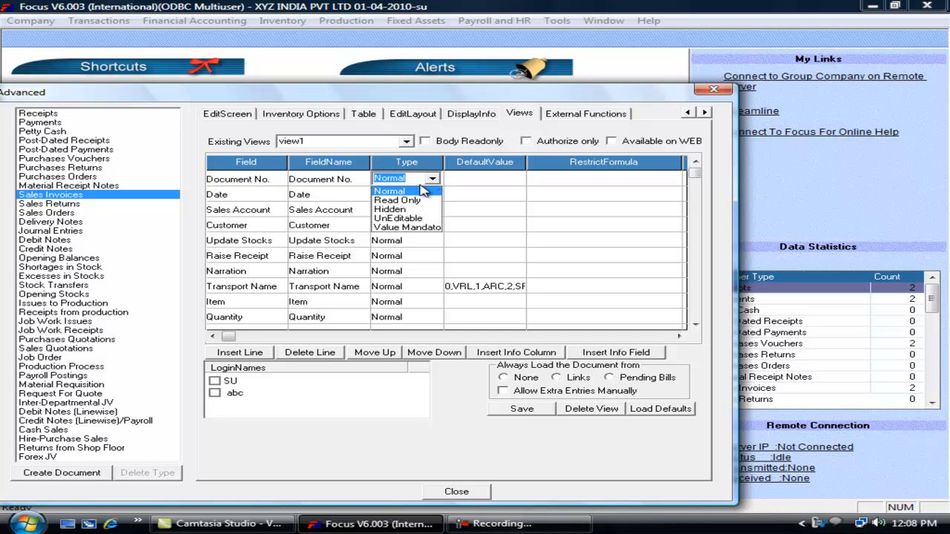
left_click(426, 179)
Set the type of the Sales Account, Update Stocks and Transport Name fields to Hidden in view1.
left_click(409, 211)
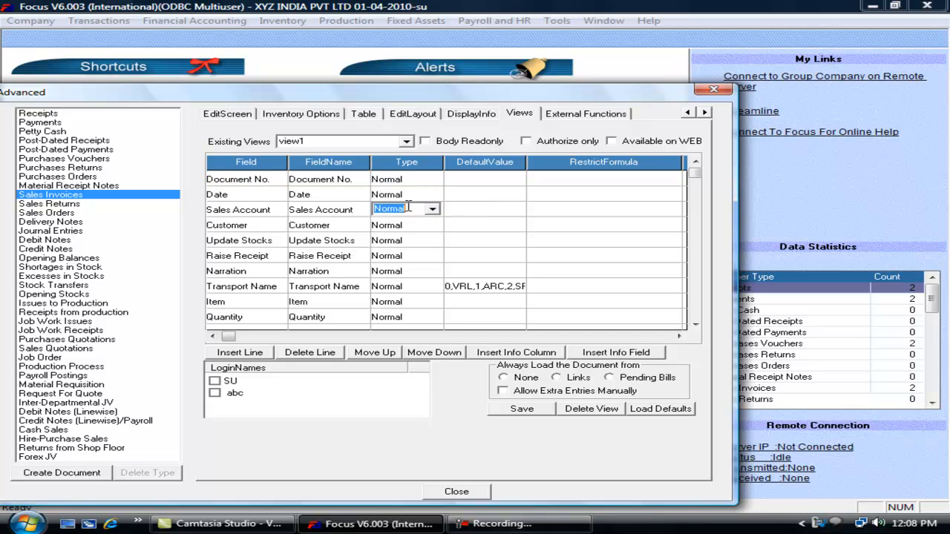
left_click(432, 210)
left_click(401, 240)
left_click(407, 226)
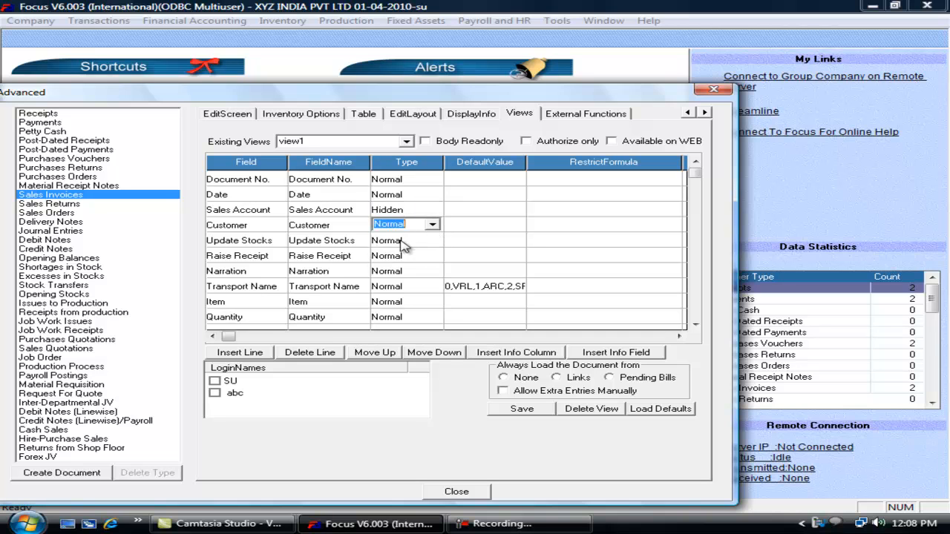
left_click(400, 242)
left_click(432, 240)
left_click(404, 270)
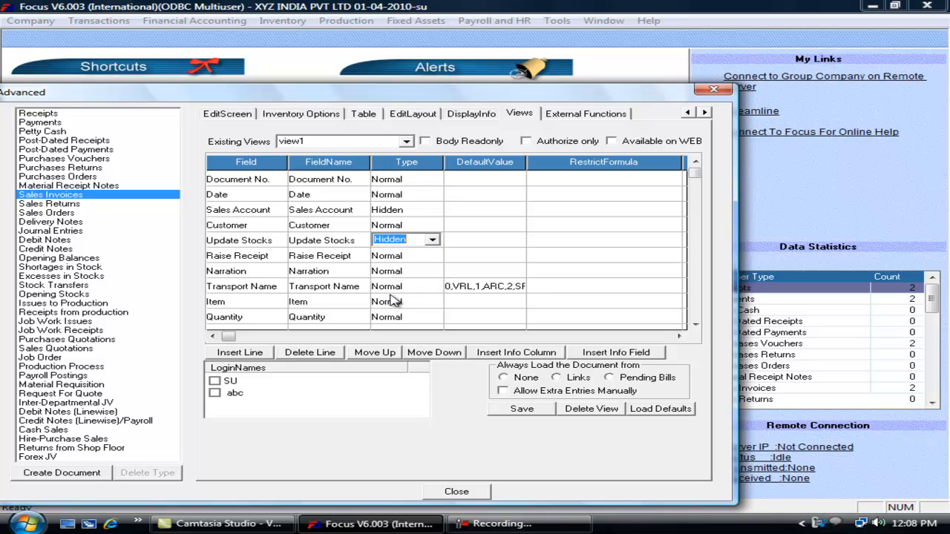
left_click(401, 289)
left_click(410, 318)
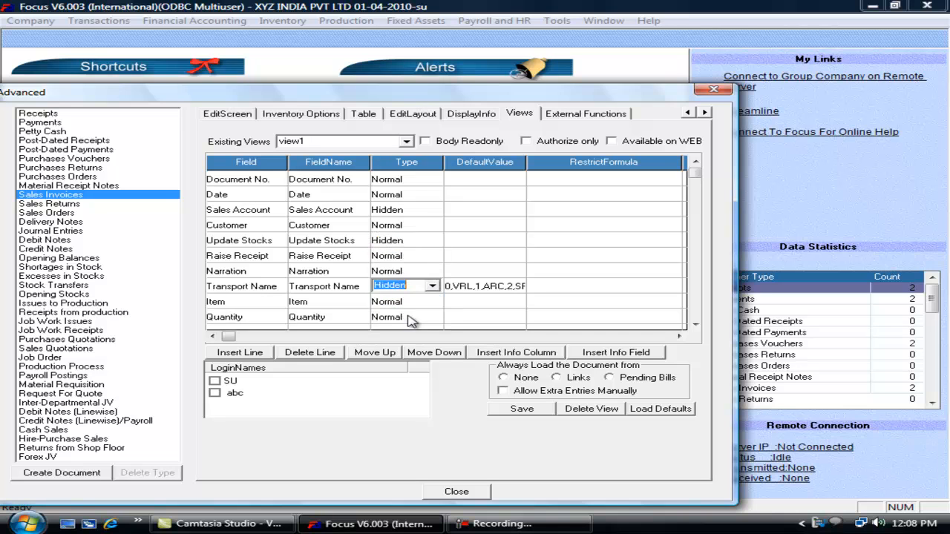
left_click(412, 301)
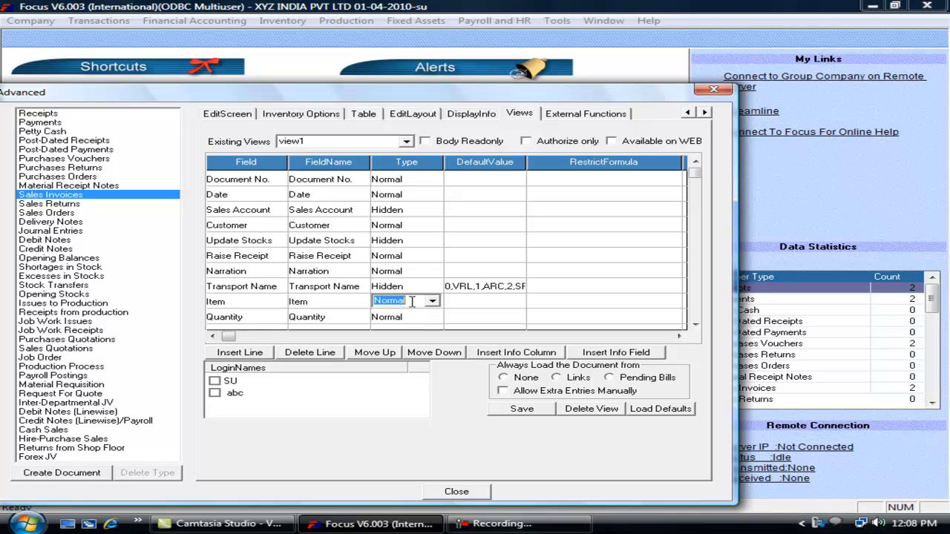
Assign view1 to the login abc and save the view.
left_click(214, 393)
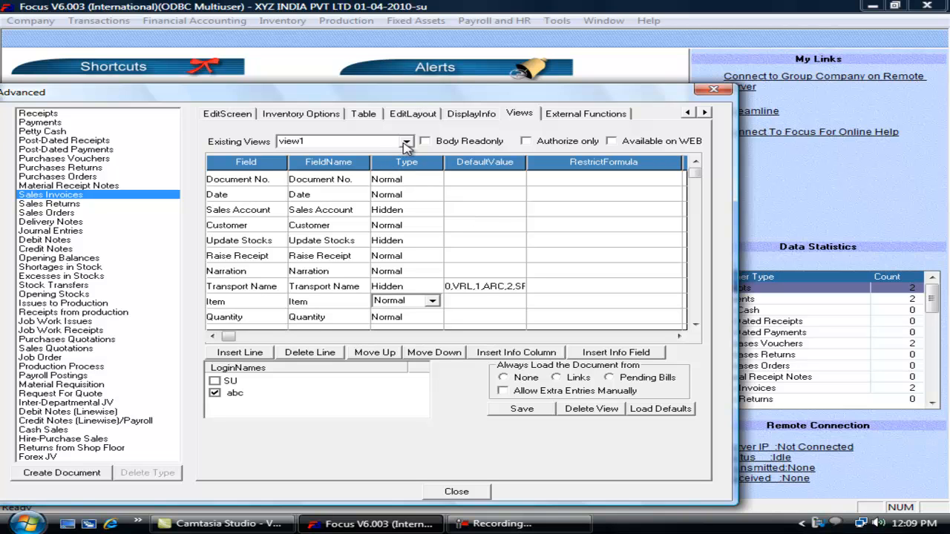
left_click(522, 409)
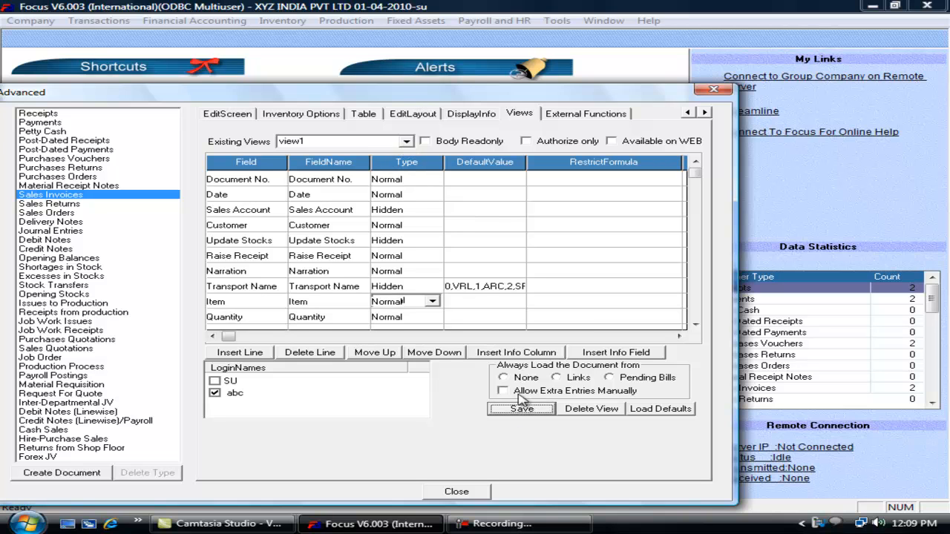
Add another Sales Invoices view named view2.
left_click(346, 144)
type("view2")
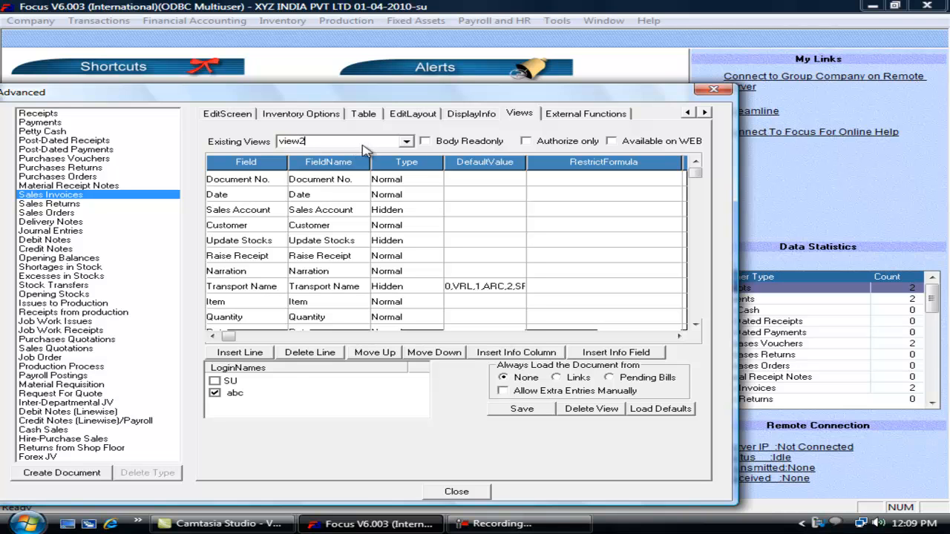
key("Return")
left_click(377, 331)
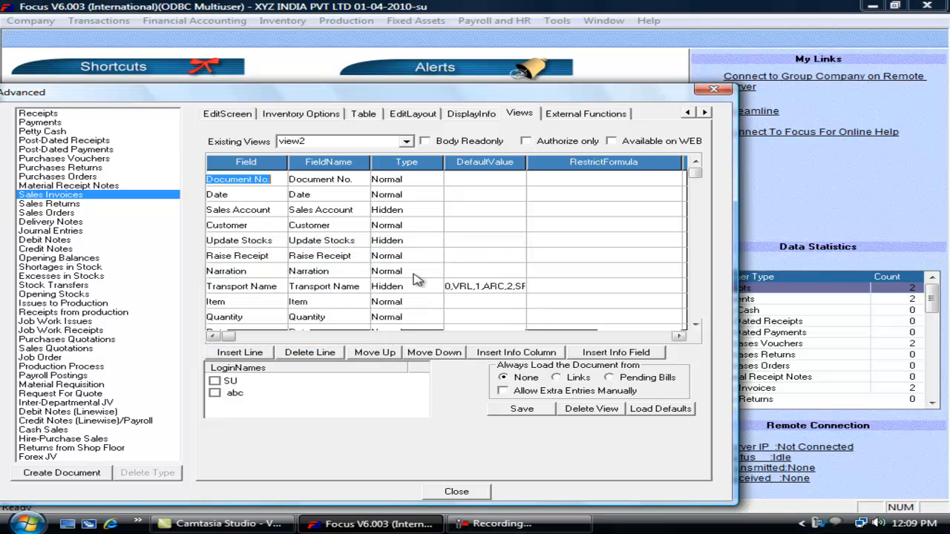
Set the type of the Sales Account, Update Stocks and Transport Name fields to Normal in view2.
left_click(434, 210)
left_click(432, 210)
left_click(390, 222)
left_click(432, 240)
left_click(432, 239)
left_click(409, 255)
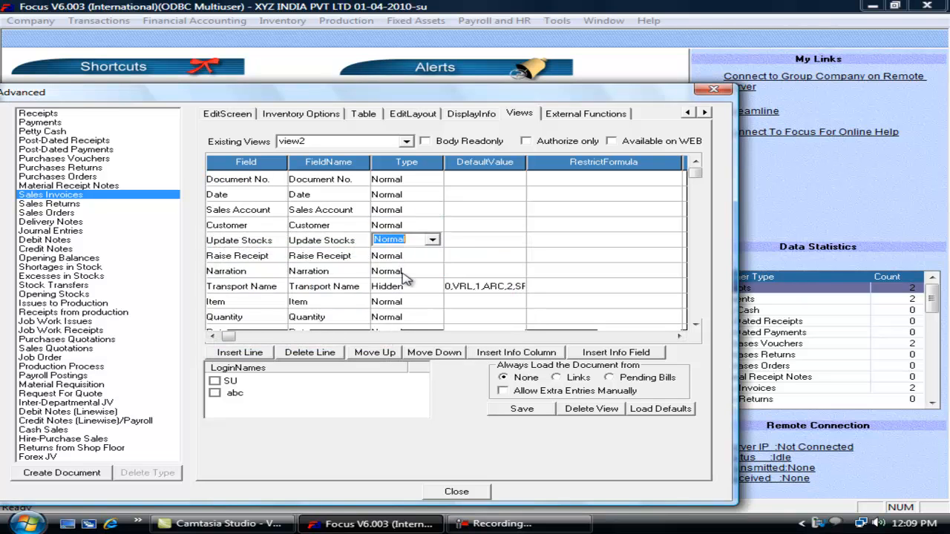
left_click(419, 286)
left_click(433, 288)
left_click(406, 299)
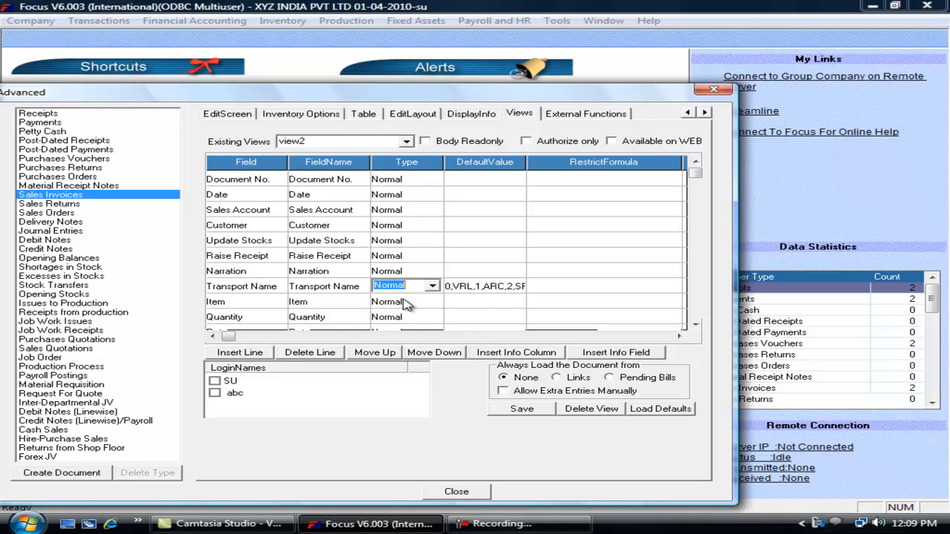
Assign view2 to the login SU and save the view.
left_click(215, 381)
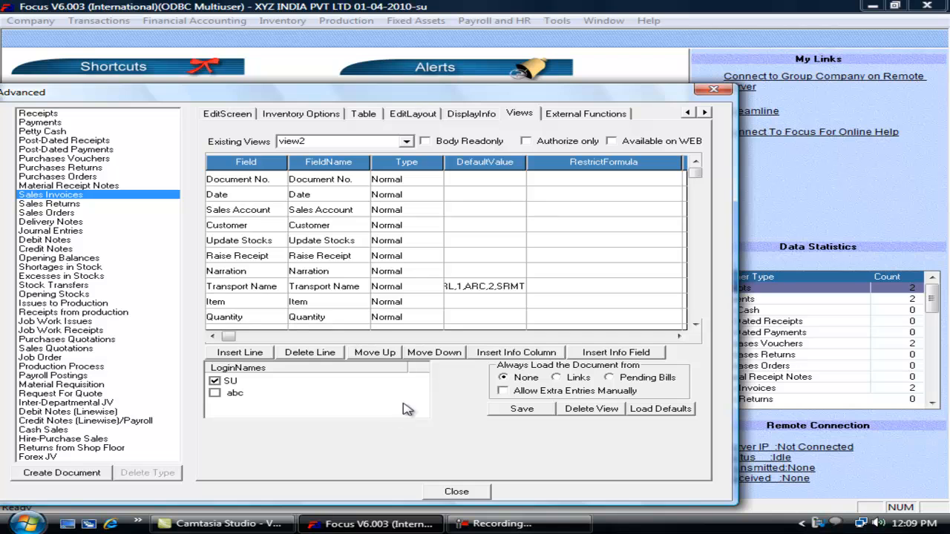
left_click(514, 410)
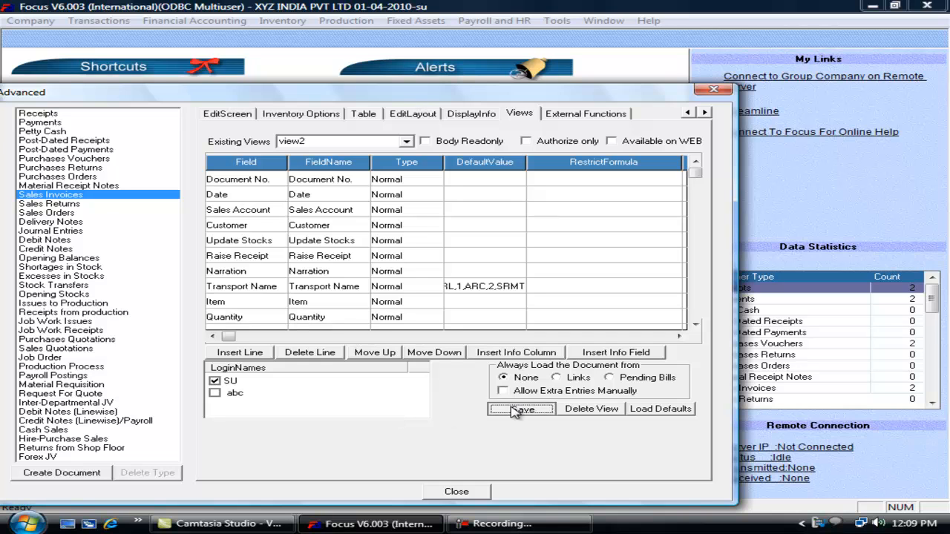
Load view1 for review, save it and close the advanced document settings.
left_click(406, 142)
left_click(406, 143)
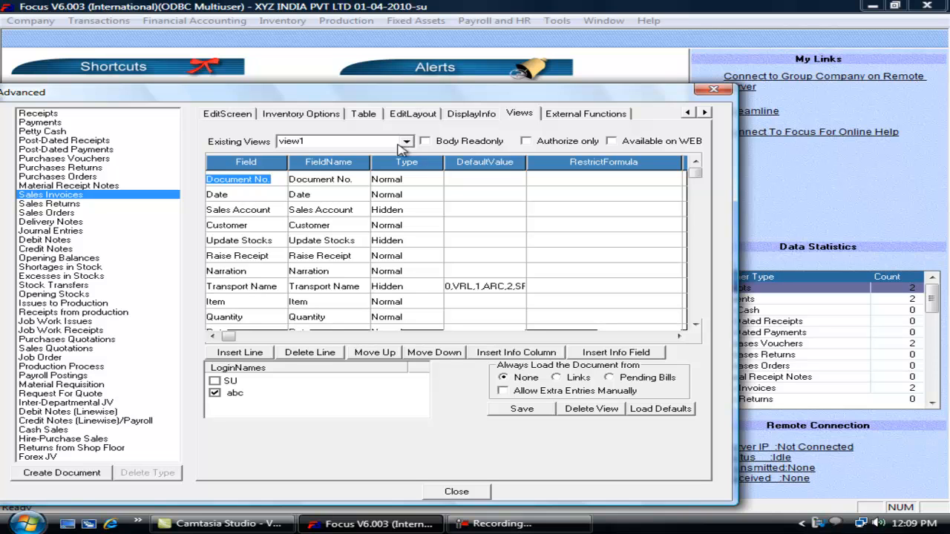
left_click(273, 210)
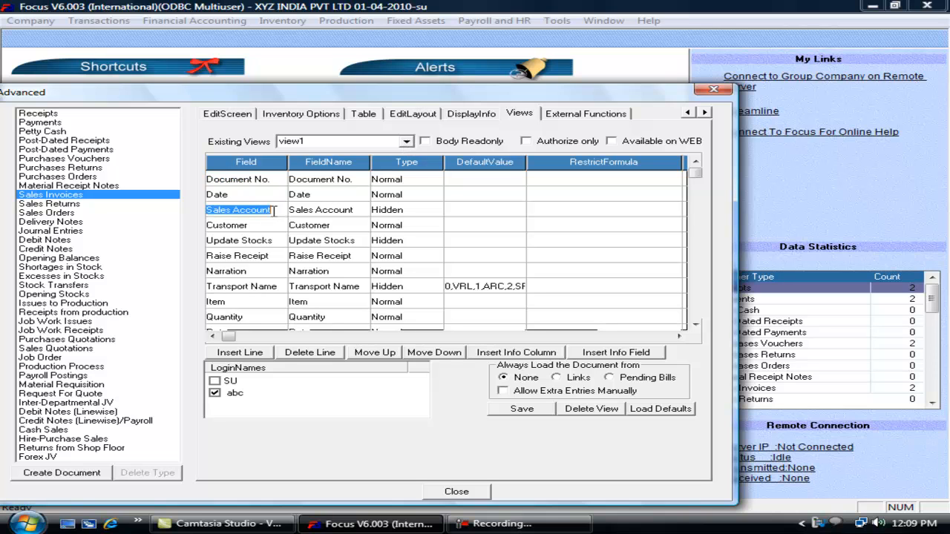
left_click(524, 410)
left_click(455, 493)
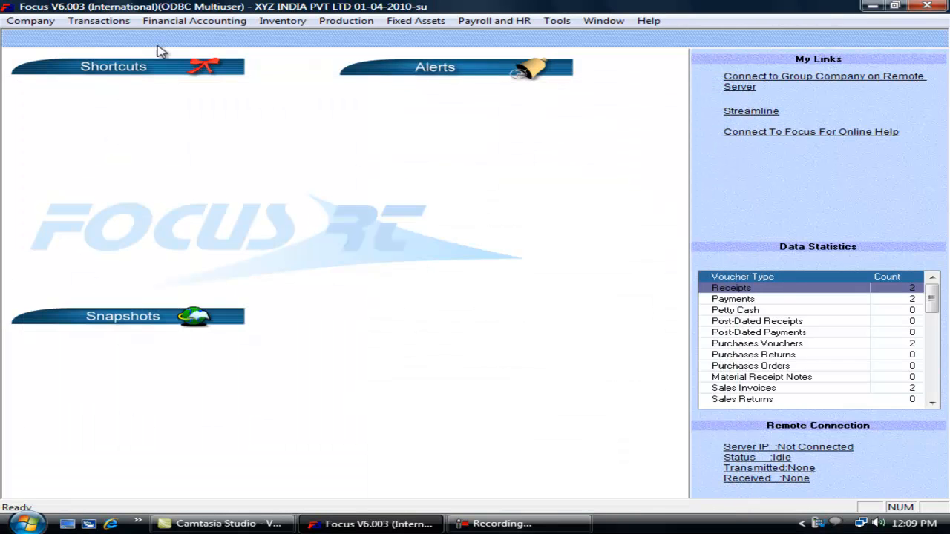
Open a new sales invoice to examine its header fields, and close it without saving.
left_click(118, 22)
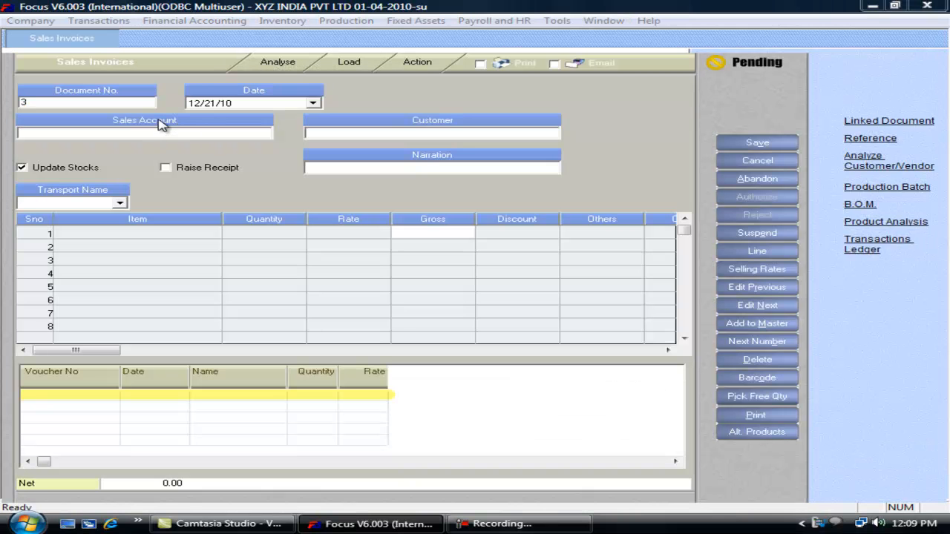
left_click(161, 124)
key("Escape")
key("Escape")
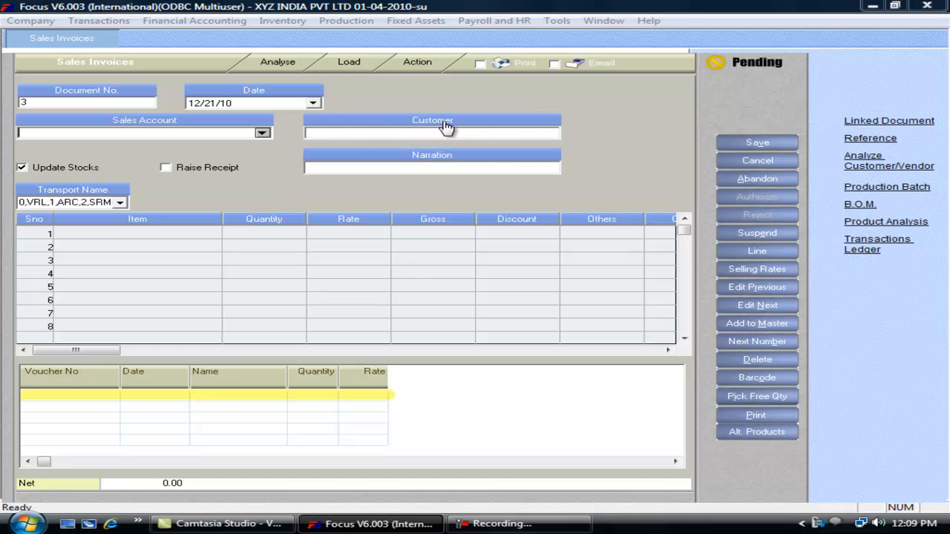
key("Escape")
Reopen the views settings of the Sales Invoices document and load view2.
left_click(99, 20)
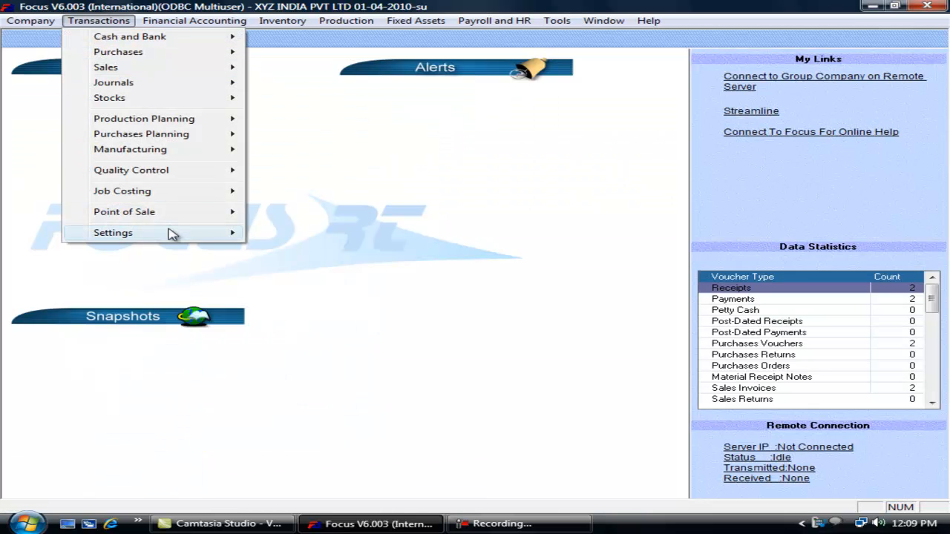
mouse_move(209, 238)
left_click(304, 235)
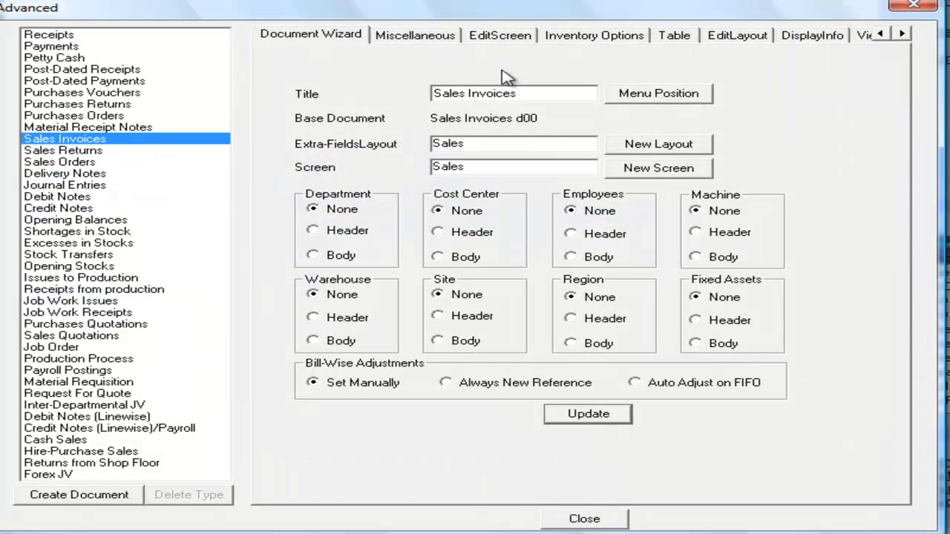
left_click(861, 35)
left_click(521, 71)
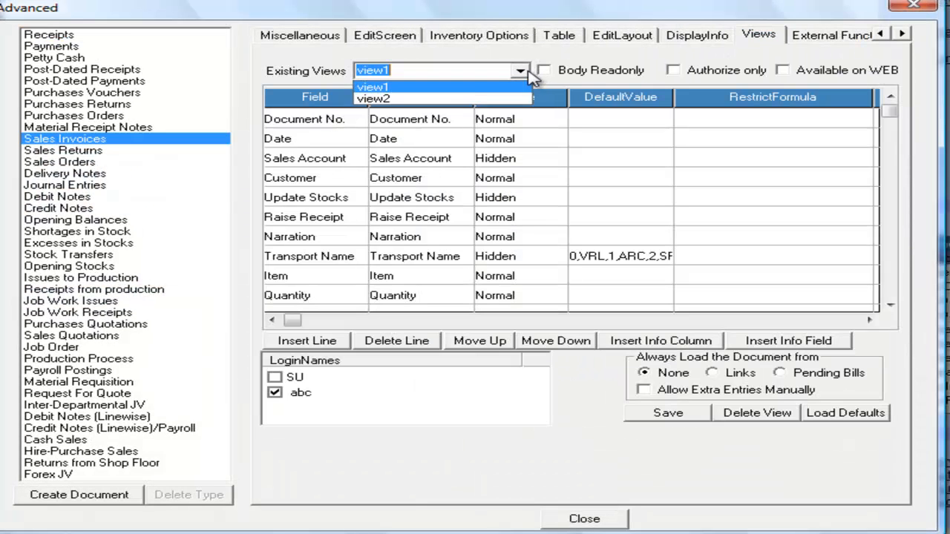
left_click(436, 104)
left_click(449, 116)
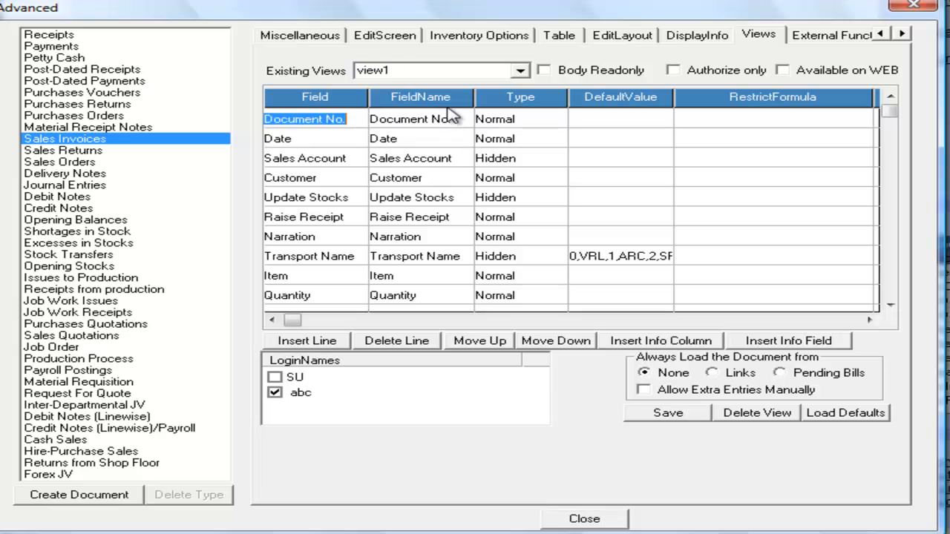
left_click(520, 71)
left_click(428, 105)
key("Down")
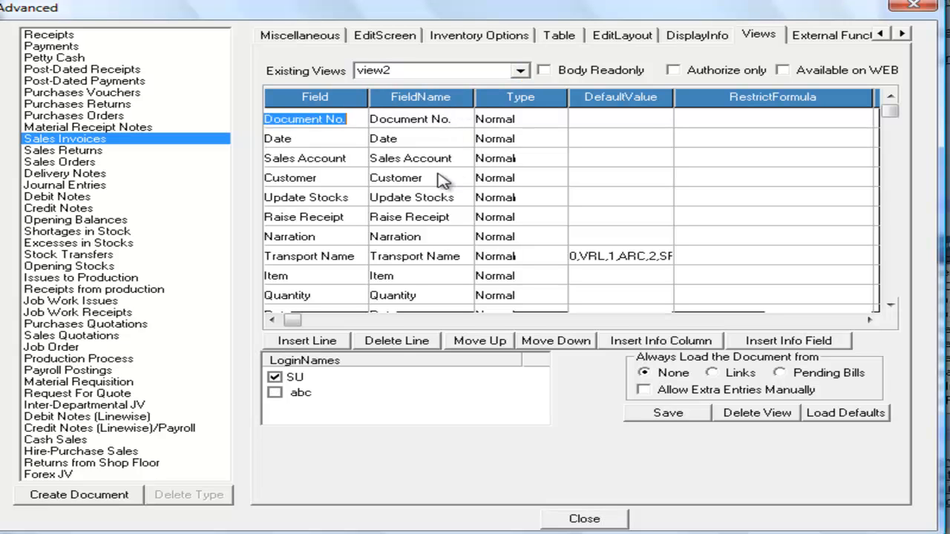
Change the Customer field's display name to Buyer, save the view and close the advanced settings.
left_click(439, 178)
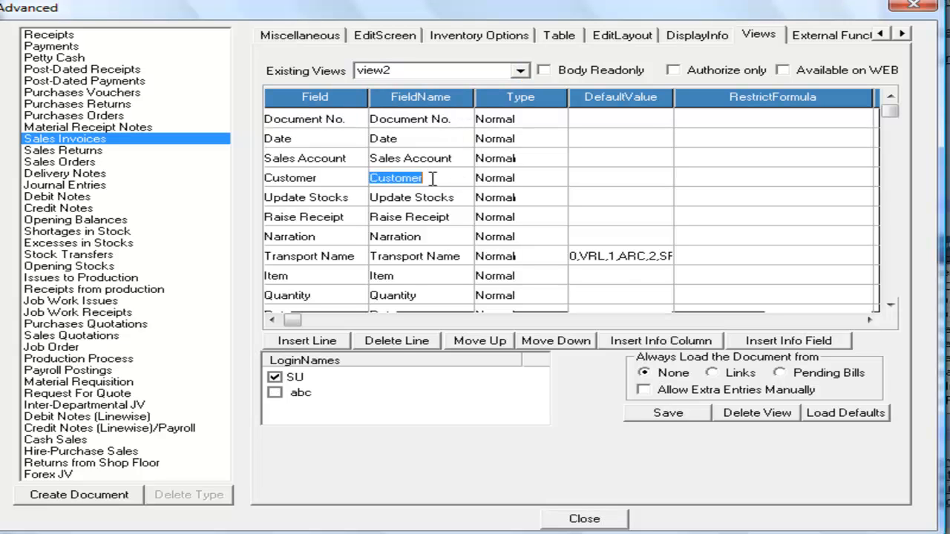
type("Buy")
left_click(534, 176)
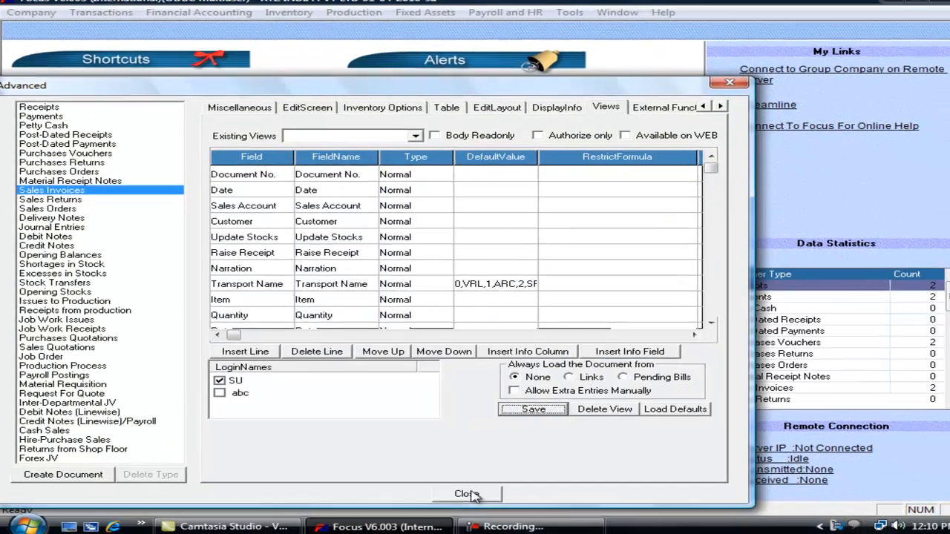
left_click(585, 519)
Open a new sales invoice to check the label of the customer field, and close it.
left_click(99, 21)
mouse_move(212, 72)
left_click(304, 67)
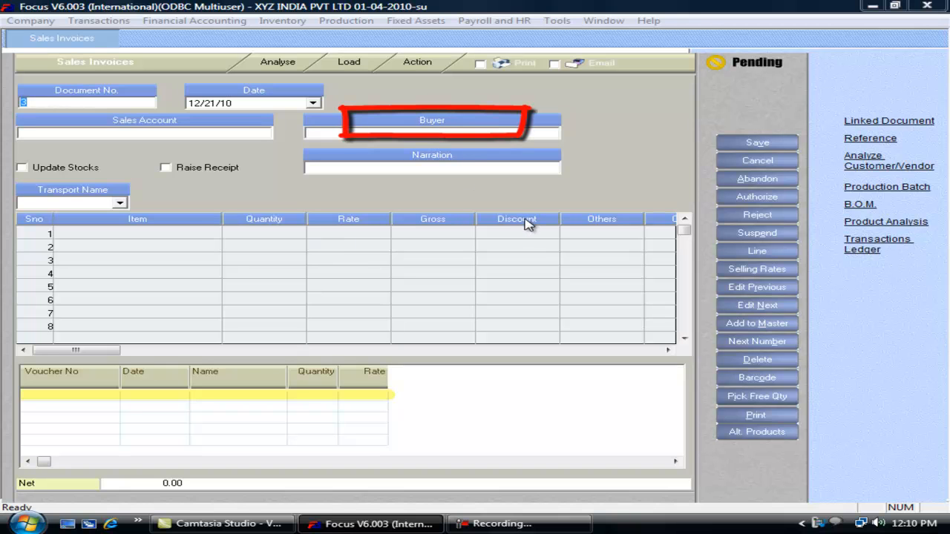
key("Escape")
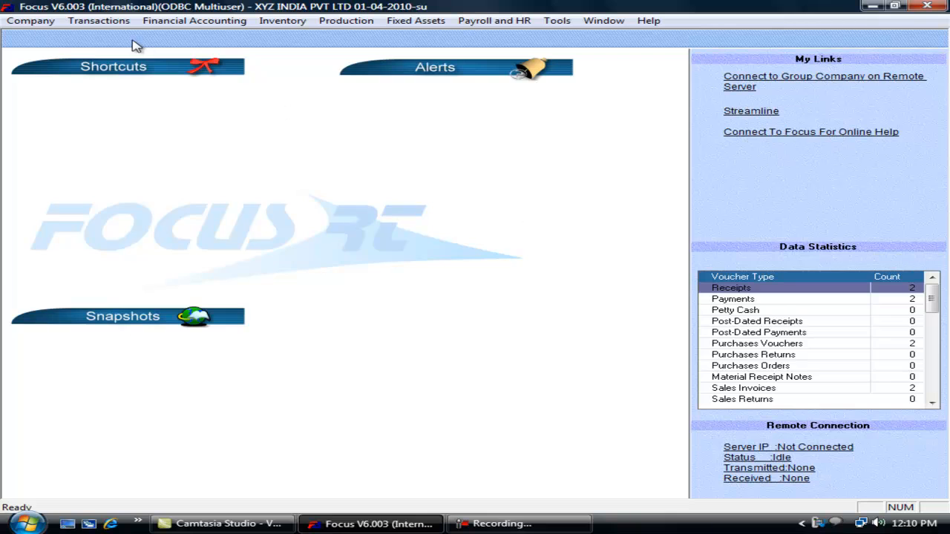
Reopen the Sales Invoices views settings with view1 and set the default value of Quantity to 1.
left_click(99, 20)
mouse_move(202, 232)
left_click(280, 235)
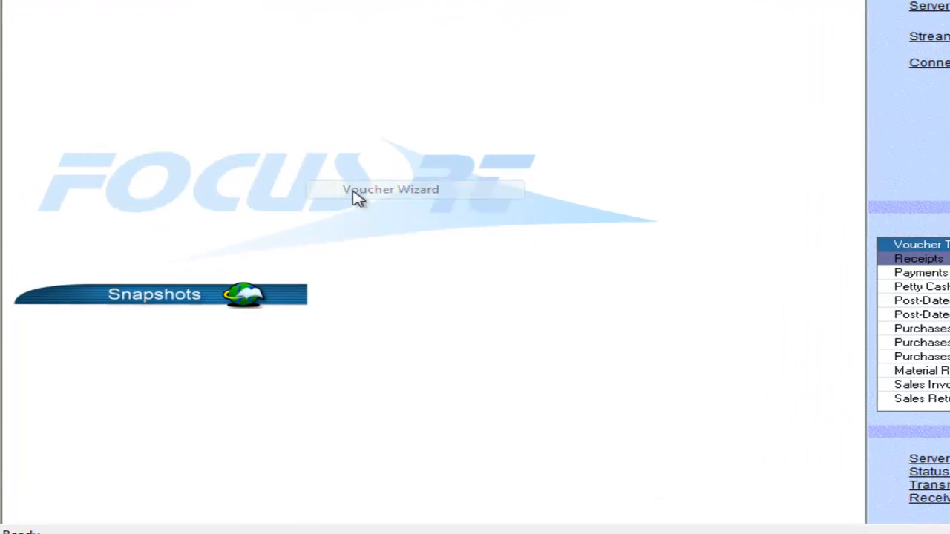
left_click(848, 43)
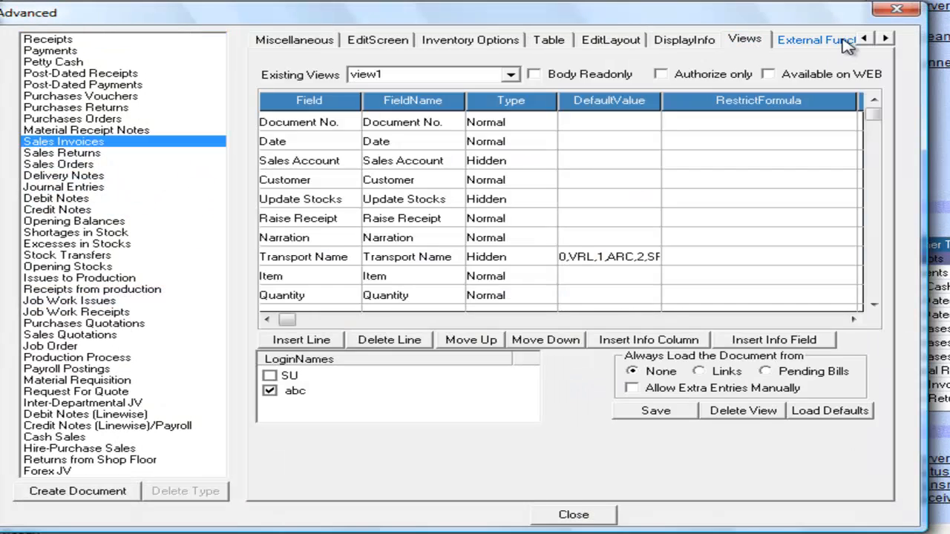
left_click(591, 162)
key("Tab")
left_click(588, 178)
left_click(626, 159)
Examine the full field list of view1 with its types and default values.
left_click(874, 304)
left_click(874, 304)
left_click(875, 304)
left_click(875, 305)
left_click(874, 304)
left_click(875, 304)
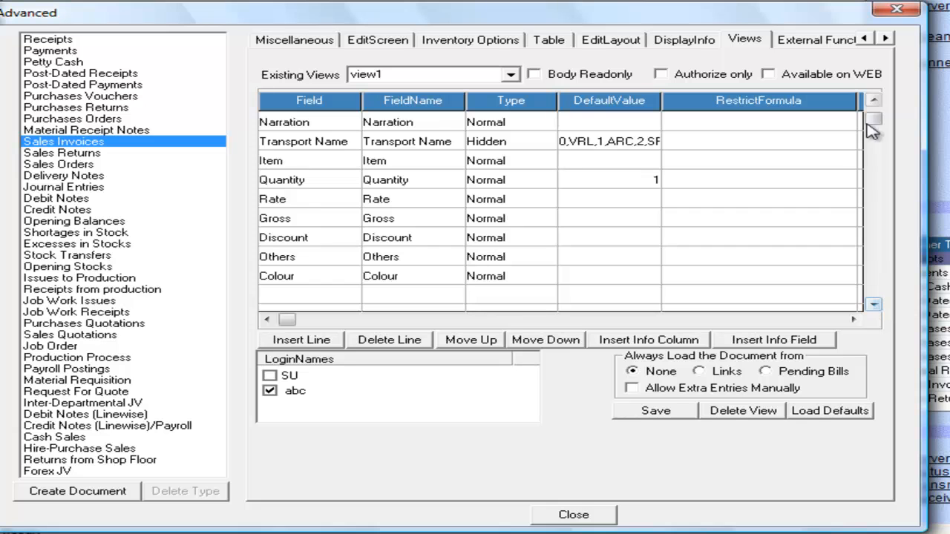
left_click(874, 101)
left_click(874, 100)
left_click(875, 100)
left_click(874, 100)
left_click(875, 101)
left_click(874, 100)
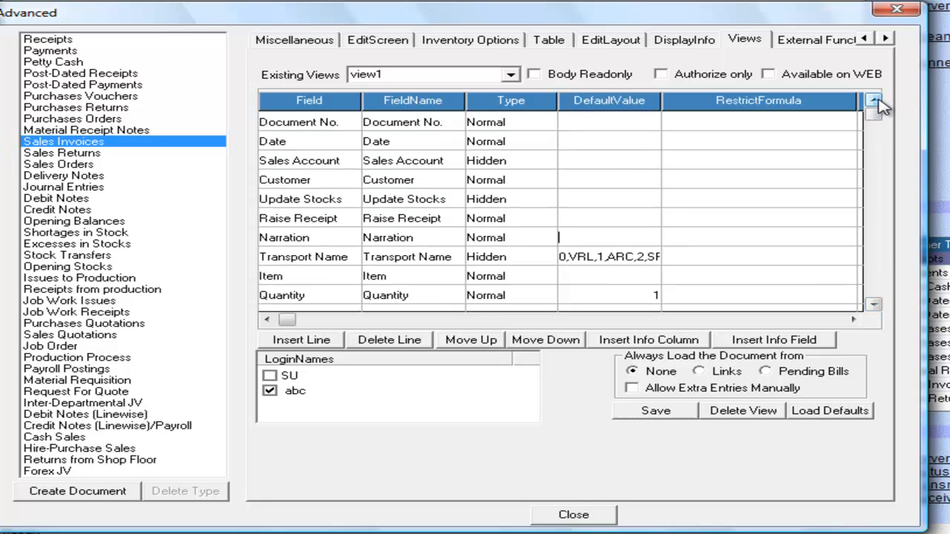
Restrict the Discount field of view1 with the formula aa>10 and the message "Discount must be less than 10%".
left_click(874, 305)
left_click(875, 305)
left_click(874, 304)
left_click(875, 304)
left_click(874, 304)
left_click(874, 304)
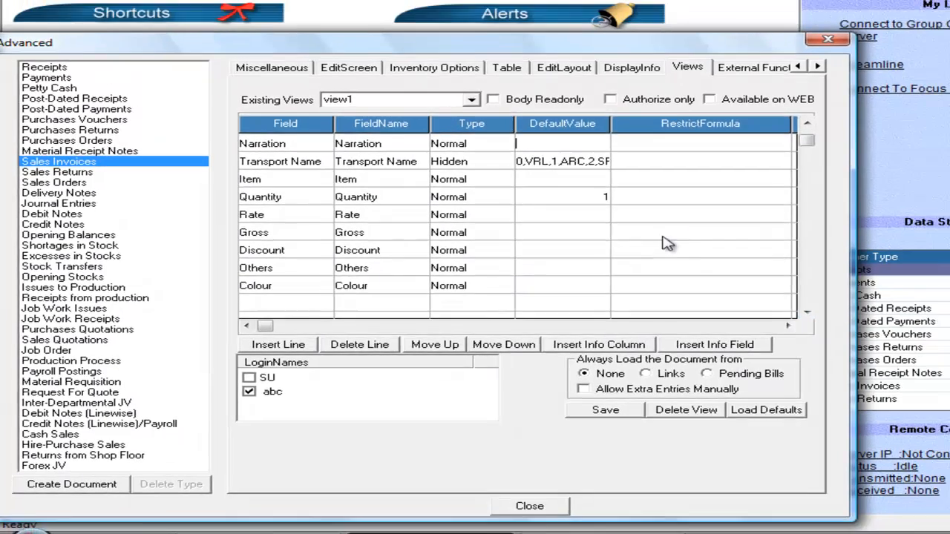
left_click(666, 243)
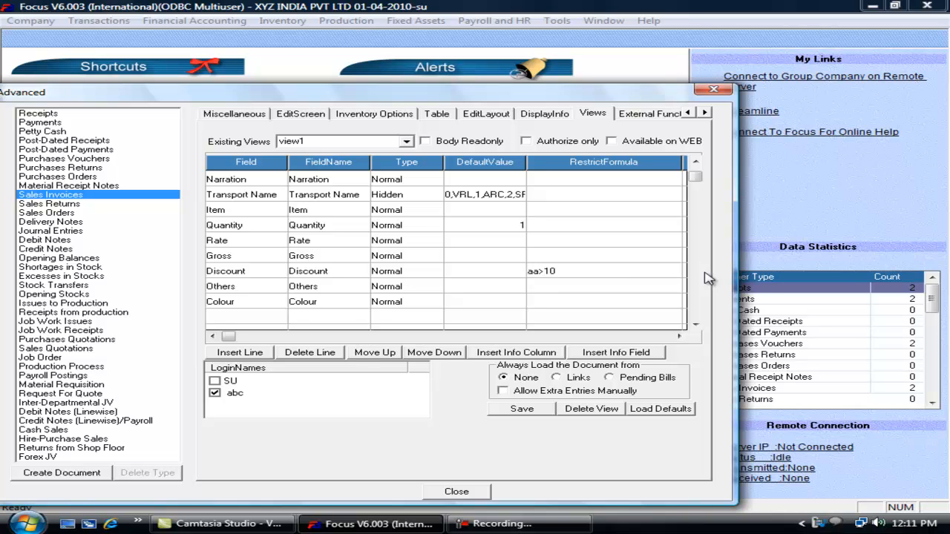
left_click_drag(563, 270, 517, 272)
left_click_drag(565, 268, 533, 270)
key("Tab")
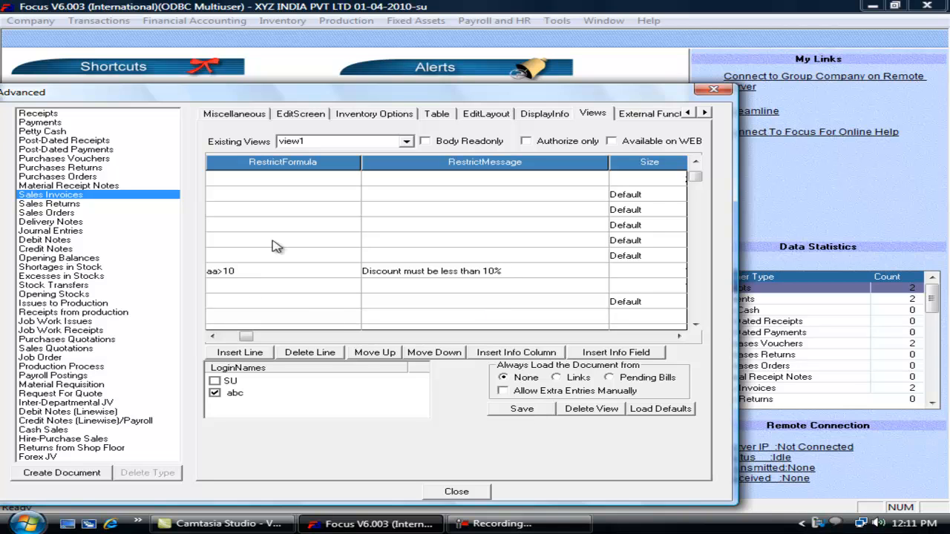
Assign view1 to the SU login as well, and save the view before closing the advanced settings.
left_click(219, 382)
left_click(512, 408)
left_click(456, 493)
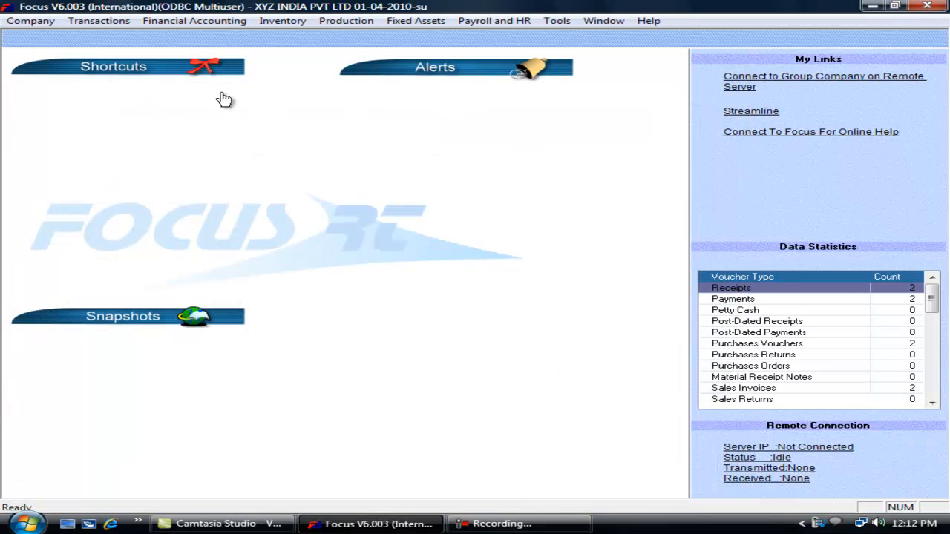
Open Sales Invoices with view1 and load the previous invoice.
left_click(118, 22)
mouse_move(156, 74)
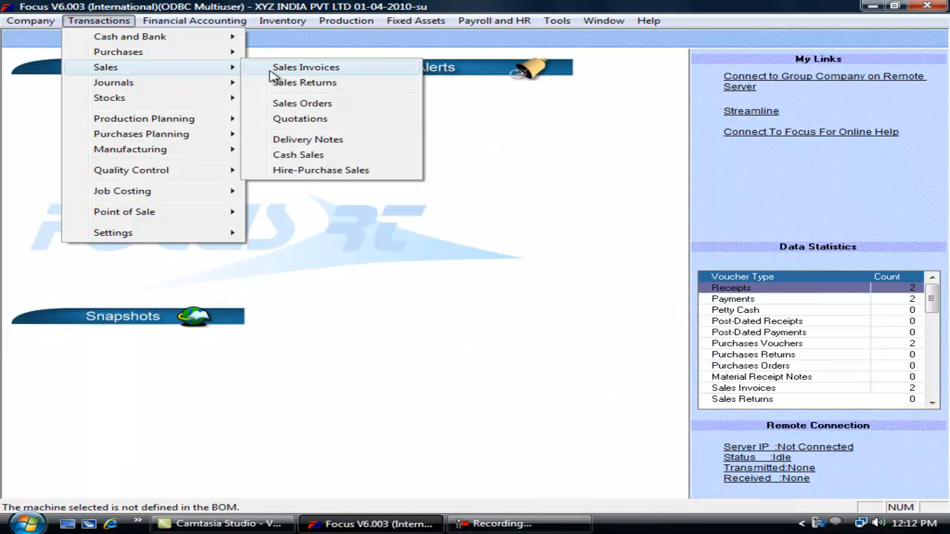
left_click(271, 74)
left_click(388, 185)
left_click(579, 187)
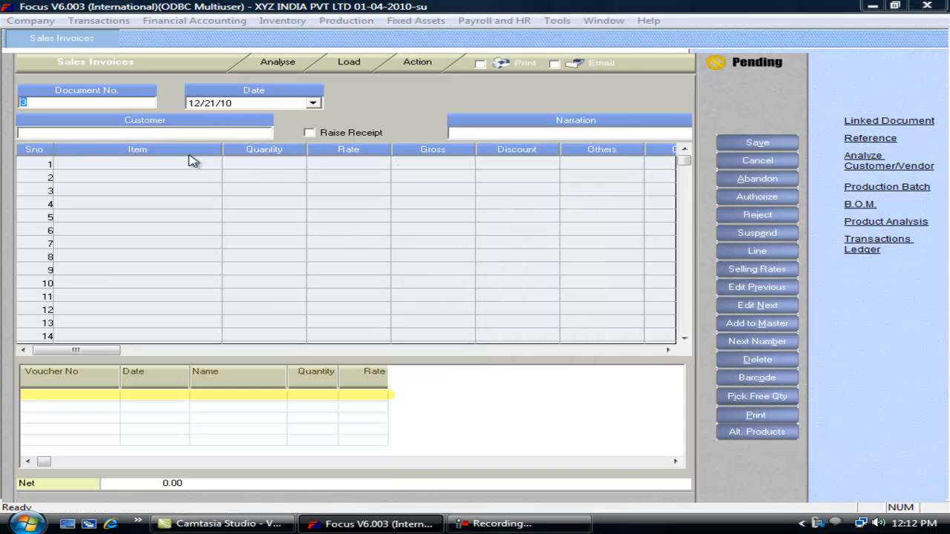
left_click(181, 134)
key("Page_Up")
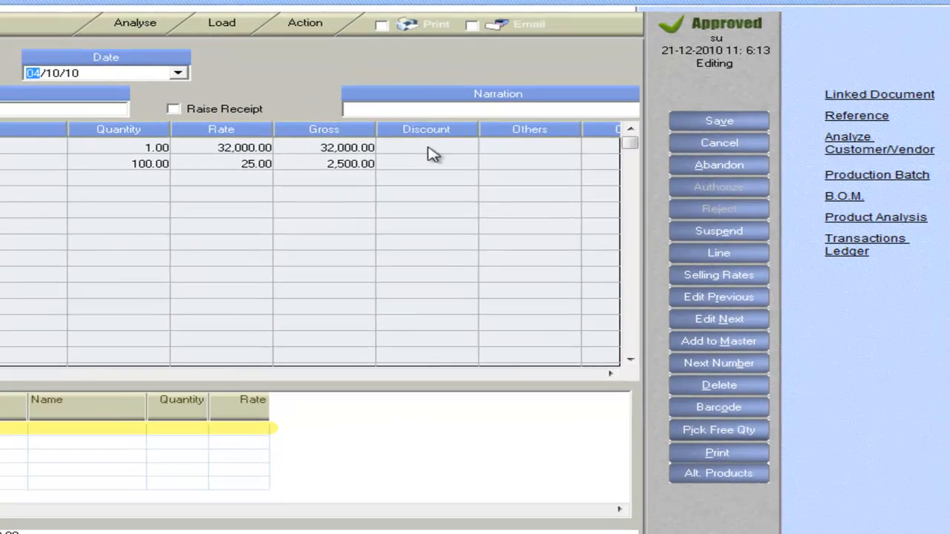
Try to save the invoice with a discount of 16 on the Laptop line, and close it discarding the changes.
left_click(519, 165)
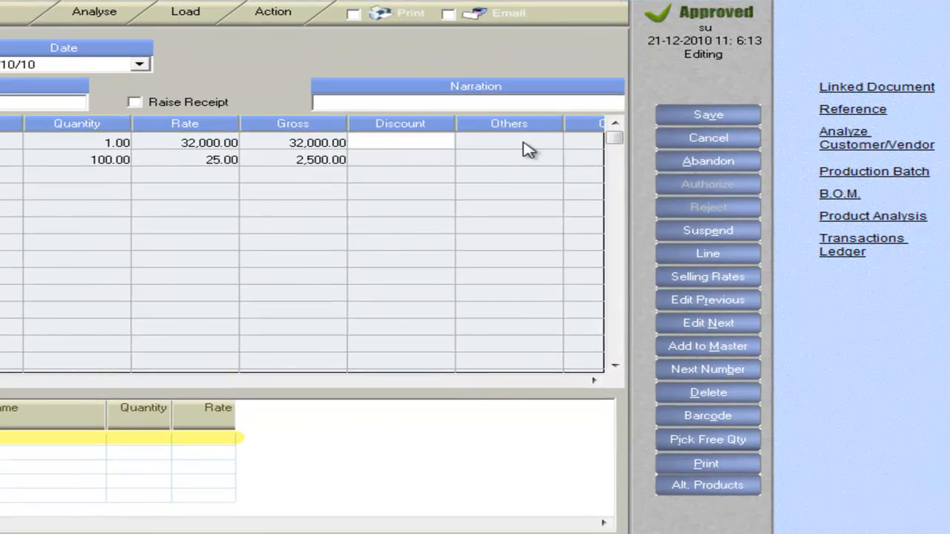
type("16")
left_click(523, 142)
key("Return")
key("Return")
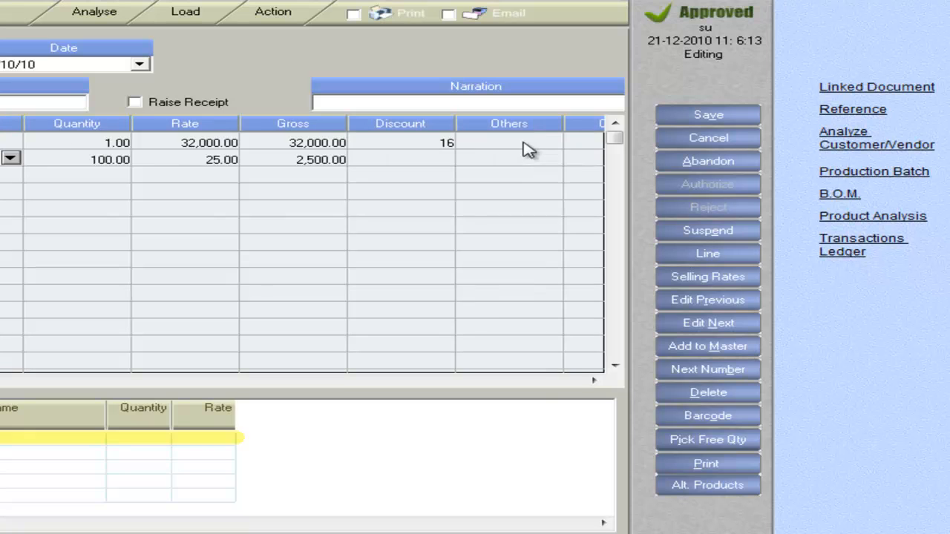
left_click(686, 110)
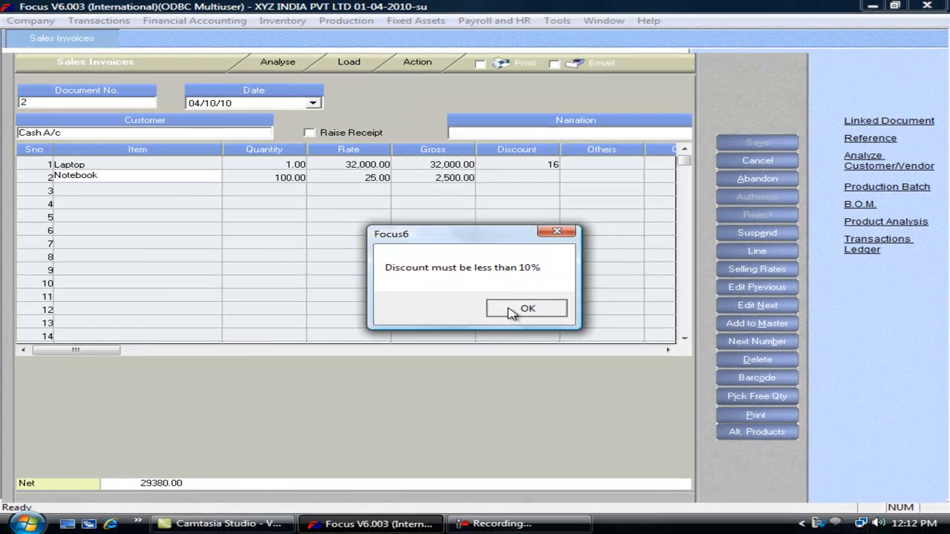
left_click(390, 328)
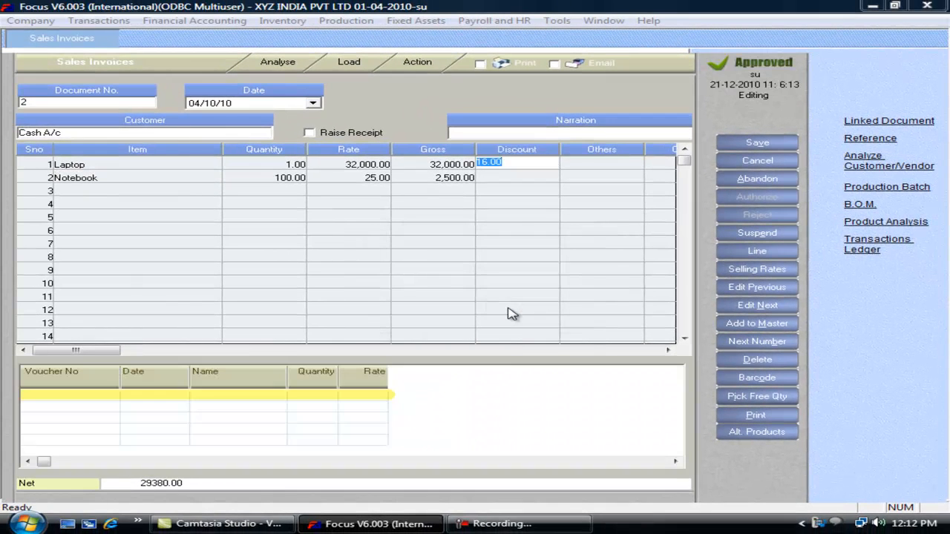
key("Escape")
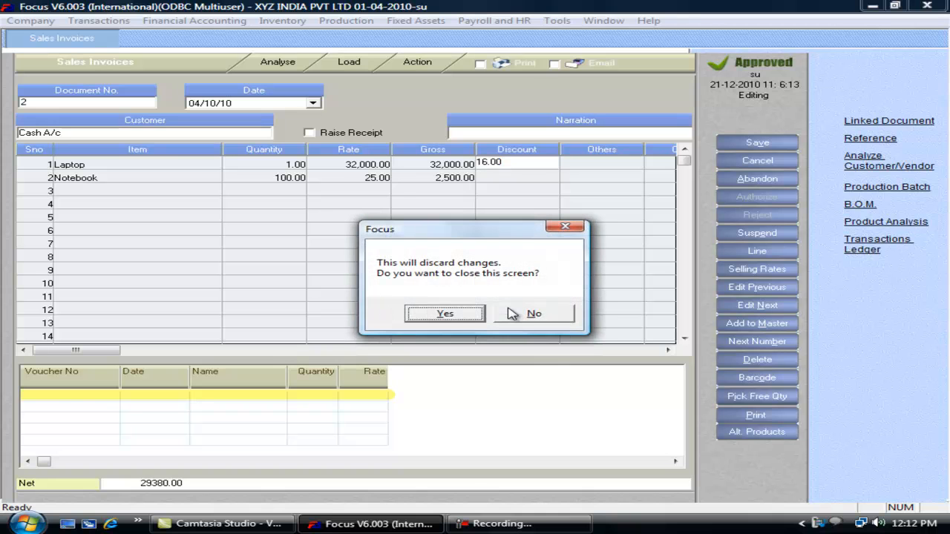
key("Return")
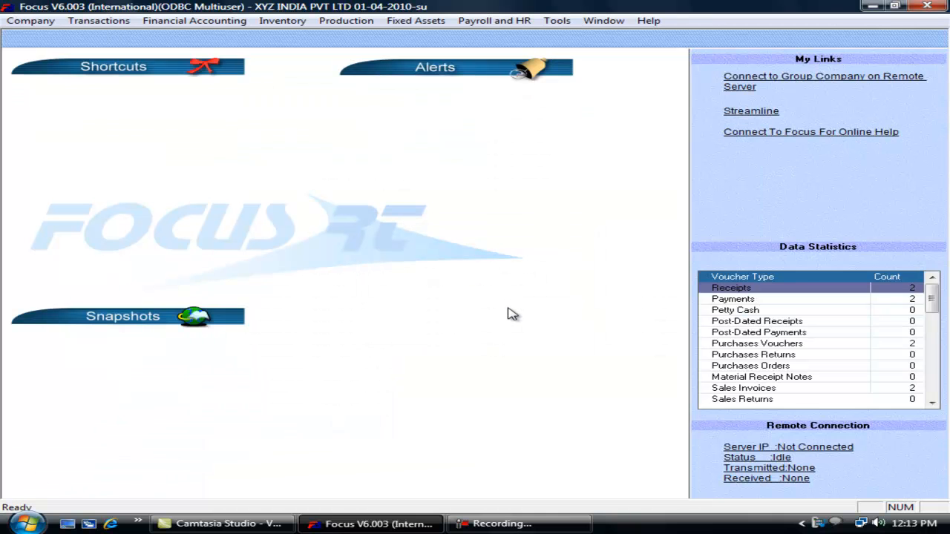
Reopen the Sales Invoices advanced settings and show the field list of view1.
key("alt+t")
key("e")
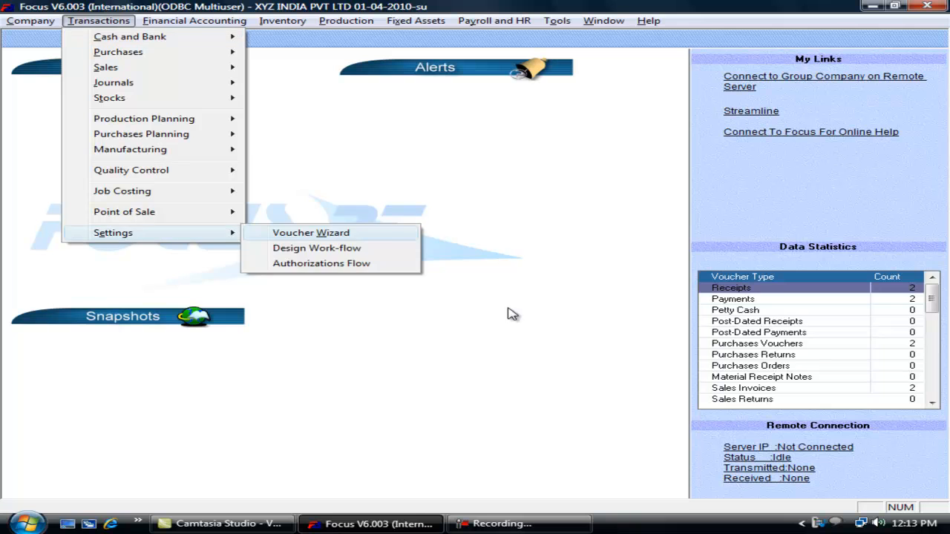
key("Return")
key("s")
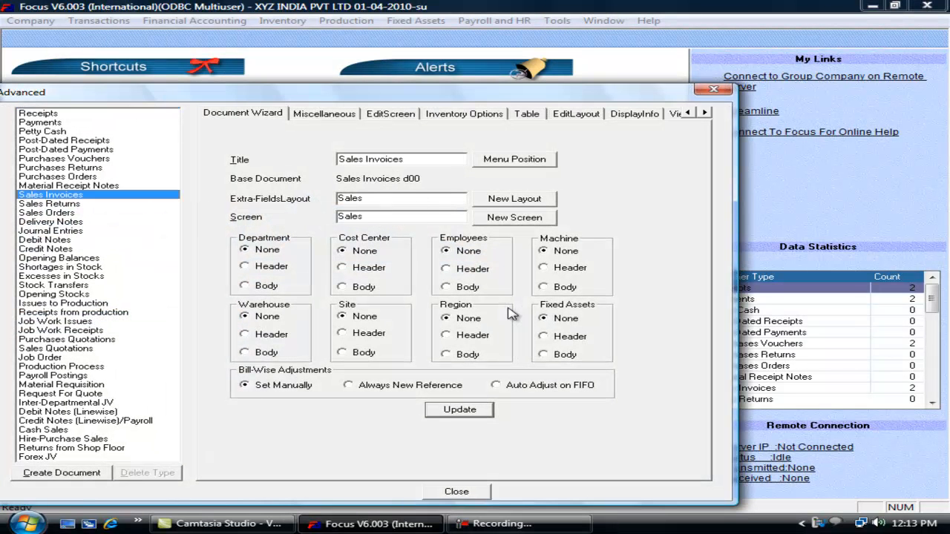
left_click(706, 112)
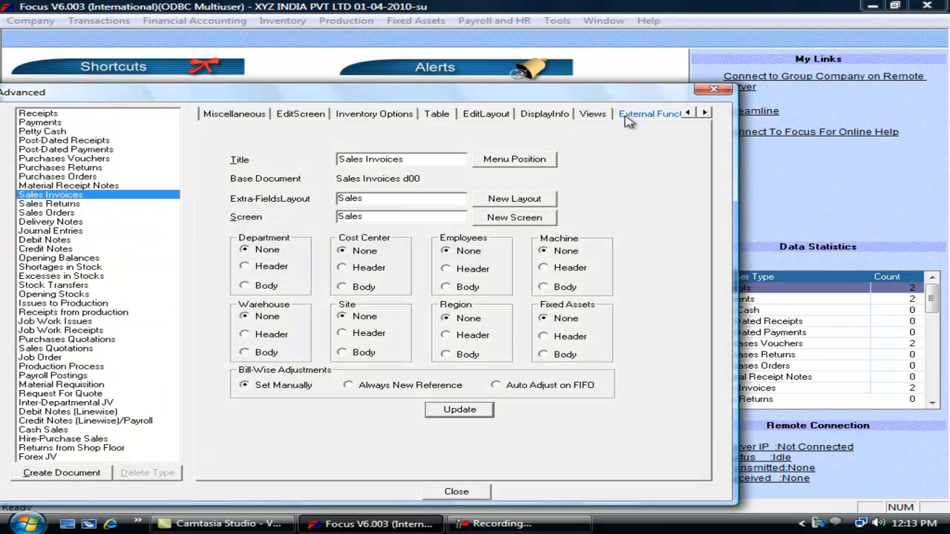
left_click(593, 113)
Look at the column size choices available for the Discount field of view1.
left_click(697, 326)
left_click(697, 327)
left_click(696, 326)
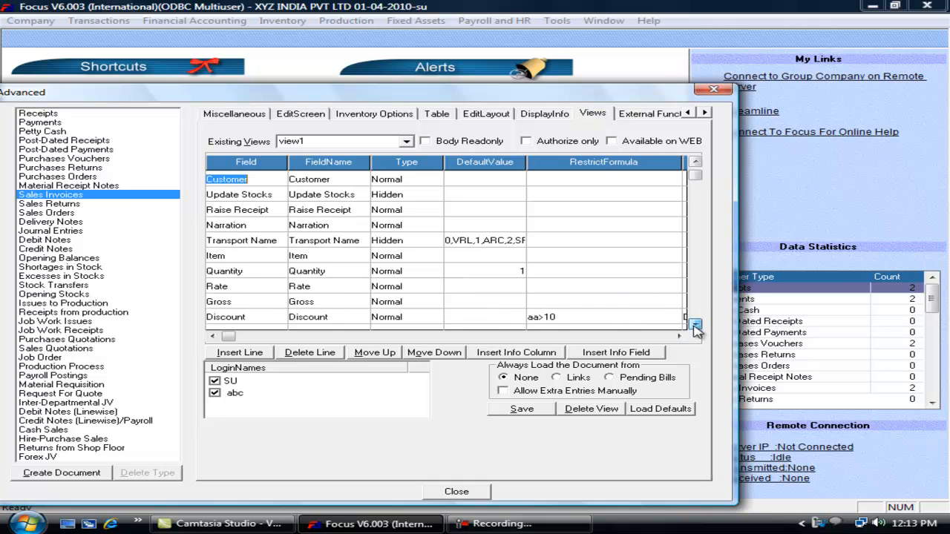
left_click(696, 327)
left_click(697, 327)
left_click(587, 290)
key("Tab")
key("Tab")
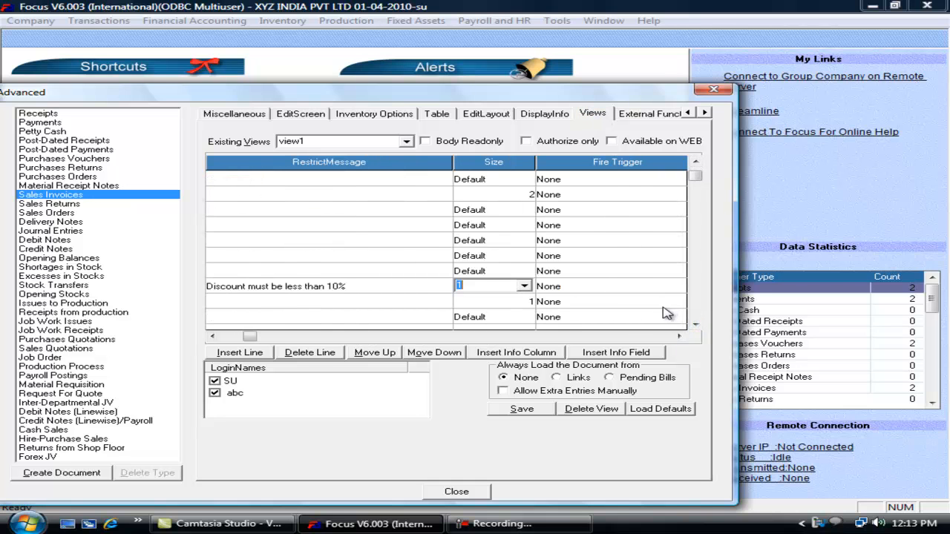
left_click(524, 287)
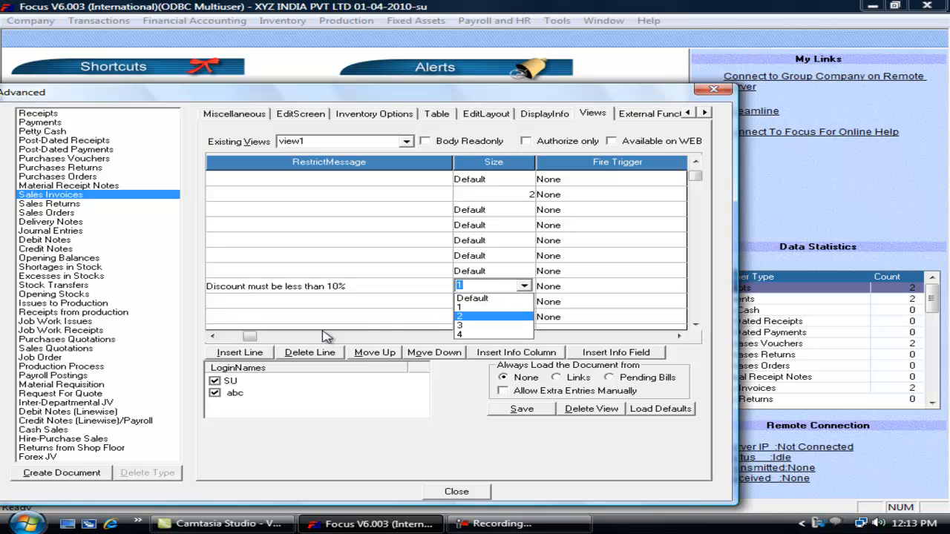
left_click(214, 337)
left_click(213, 337)
left_click(213, 337)
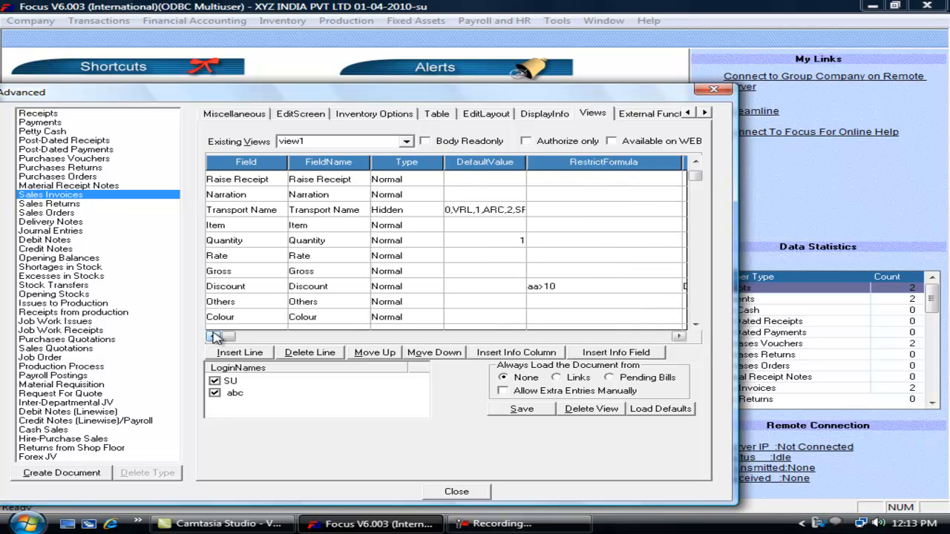
Set the size of the Quantity field to 4, and save view1 before closing the advanced settings.
left_click(306, 242)
key("Tab")
key("Tab")
key("Tab")
key("Tab")
key("Tab")
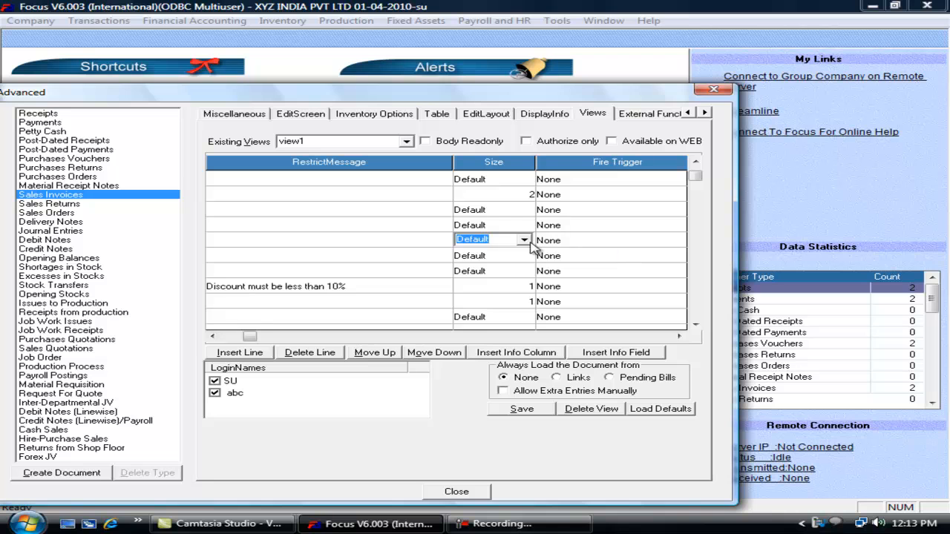
left_click(525, 240)
left_click(486, 289)
left_click(520, 409)
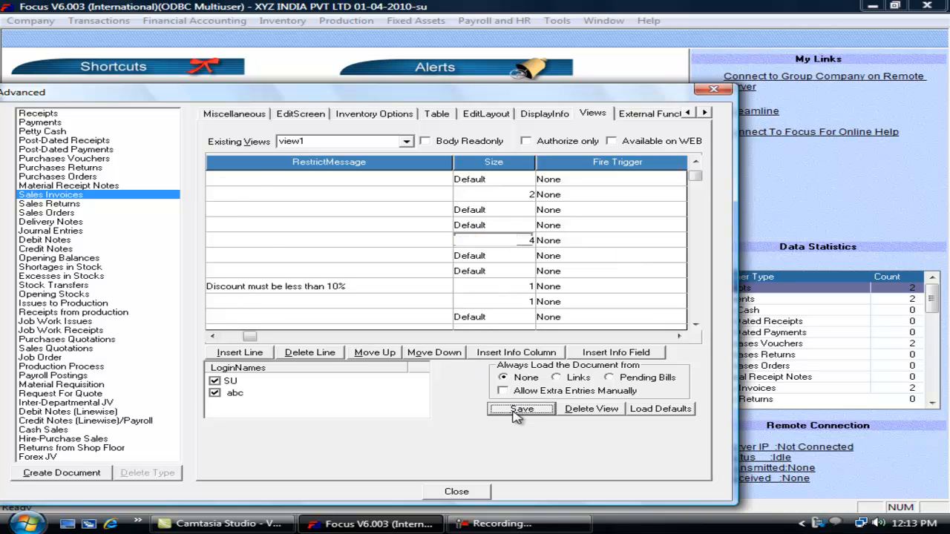
left_click(474, 493)
Open a new sales invoice with view1 to check the width of the Quantity column, and close it.
left_click(97, 23)
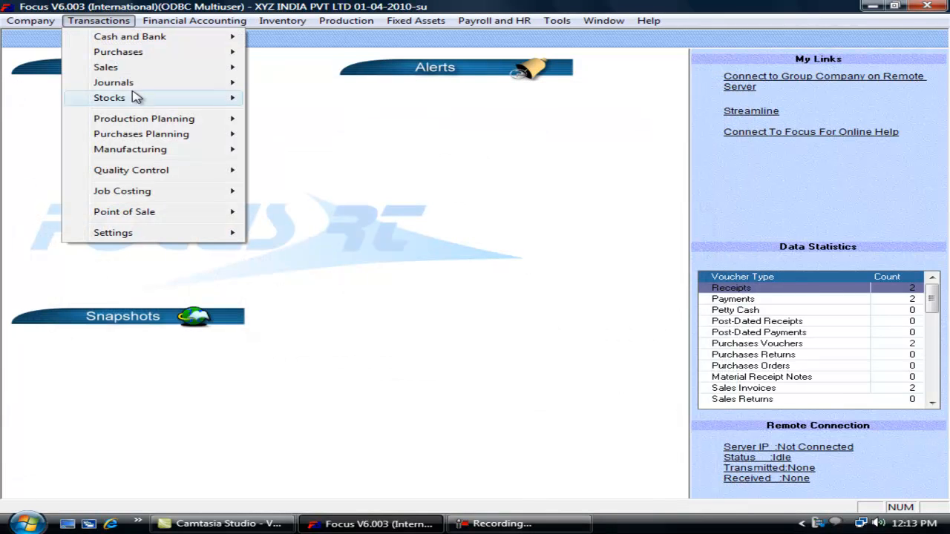
mouse_move(209, 74)
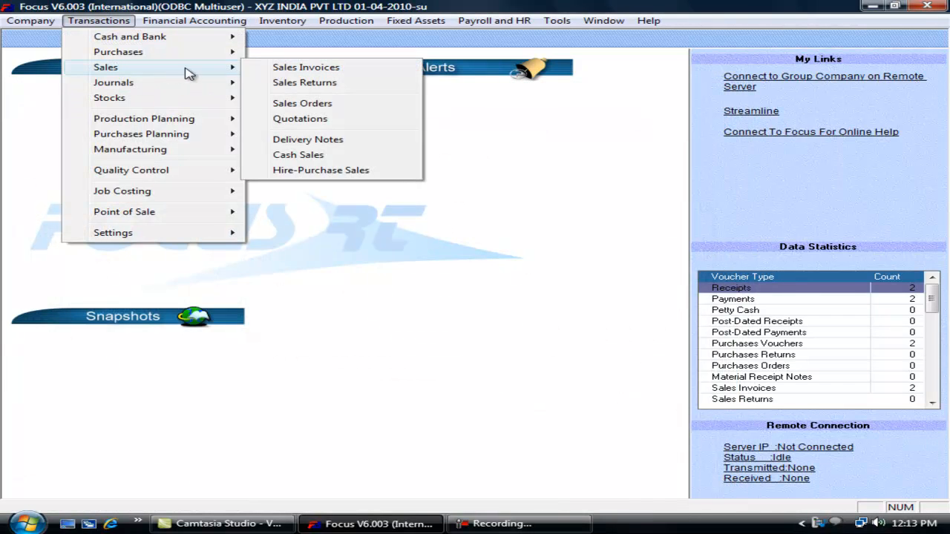
left_click(284, 69)
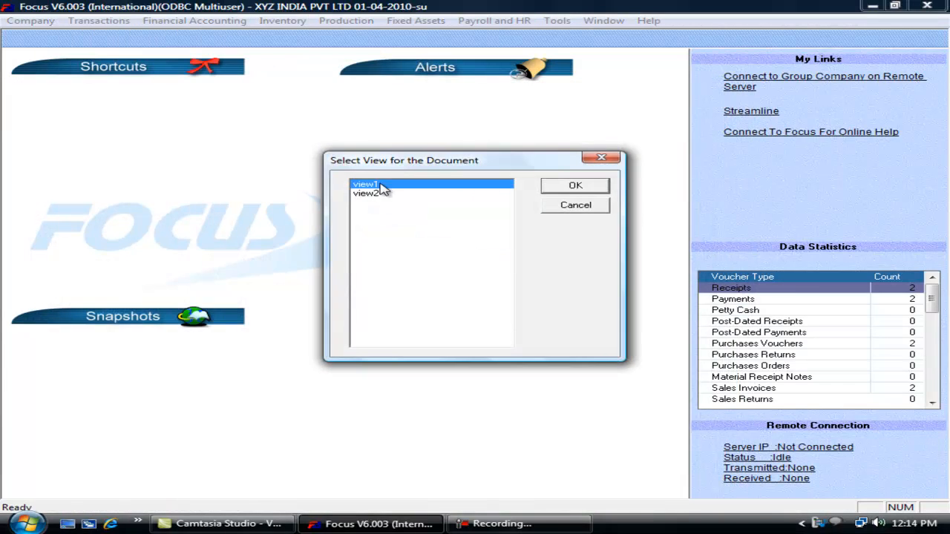
left_click(569, 187)
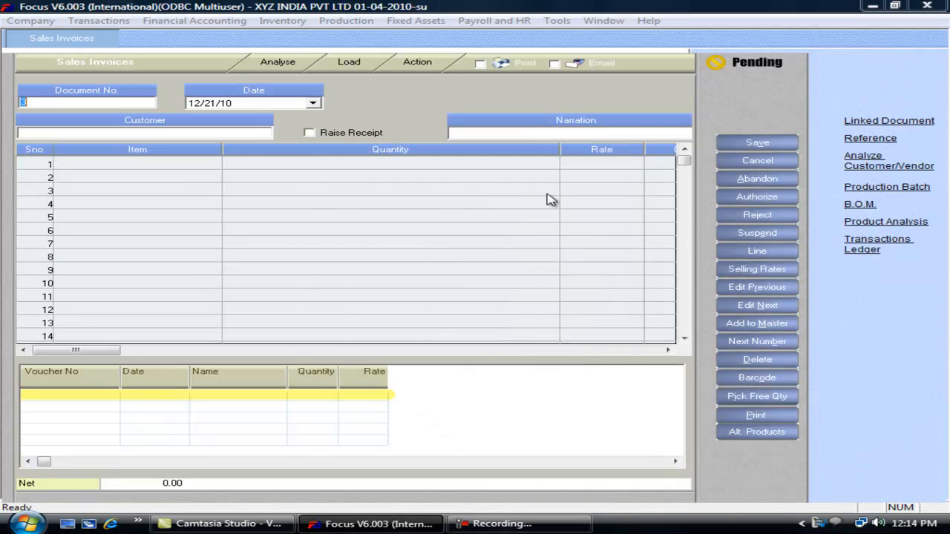
left_click(412, 166)
key("Return")
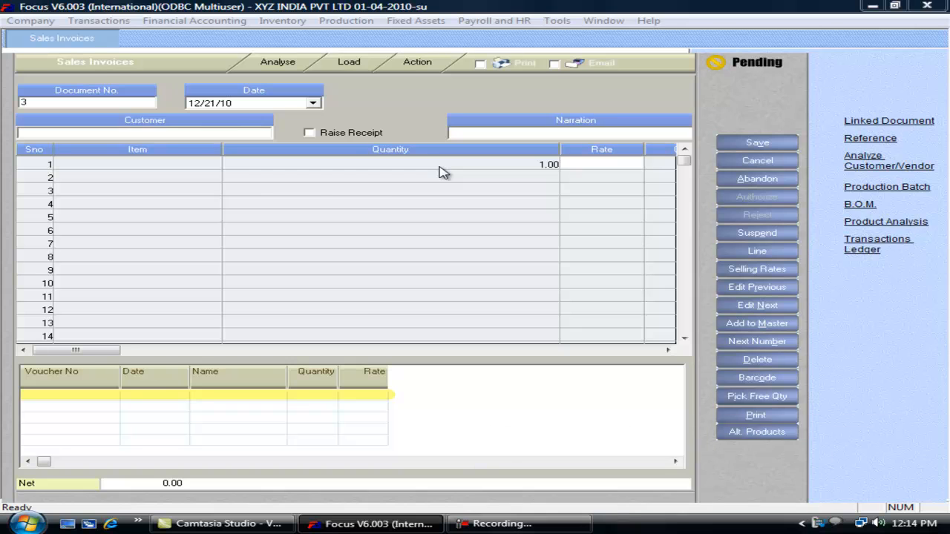
key("Escape")
Reopen the Sales Invoices views settings and move the Customer field above Sales Account in view1.
key("alt+t")
key("e")
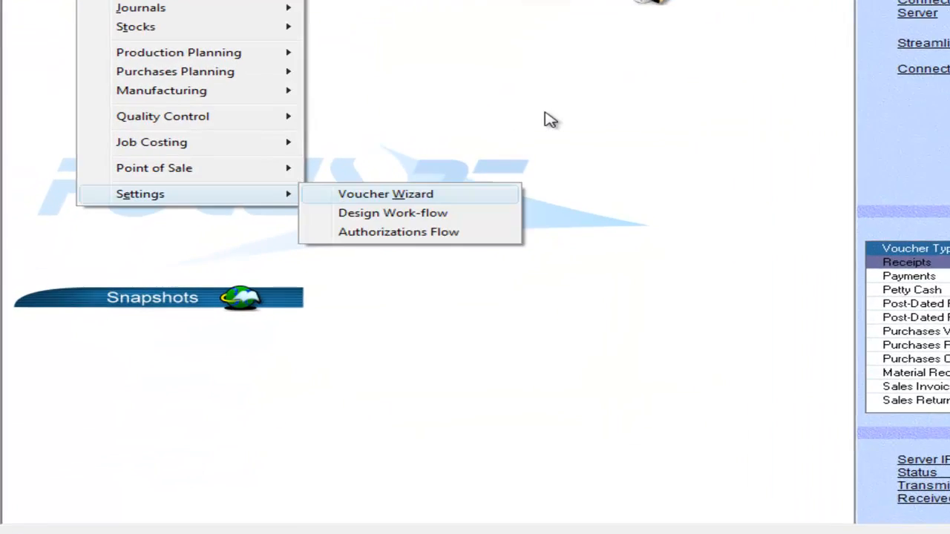
key("Return")
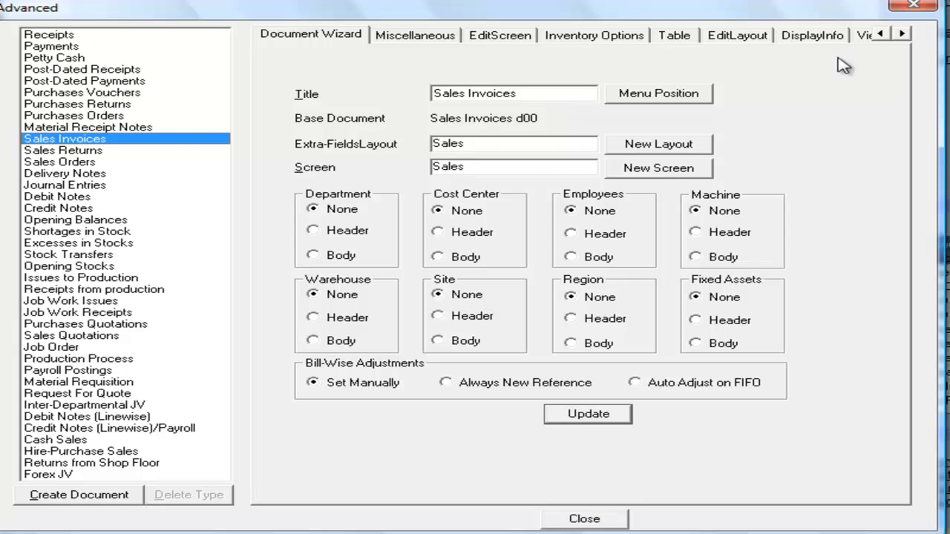
left_click(861, 35)
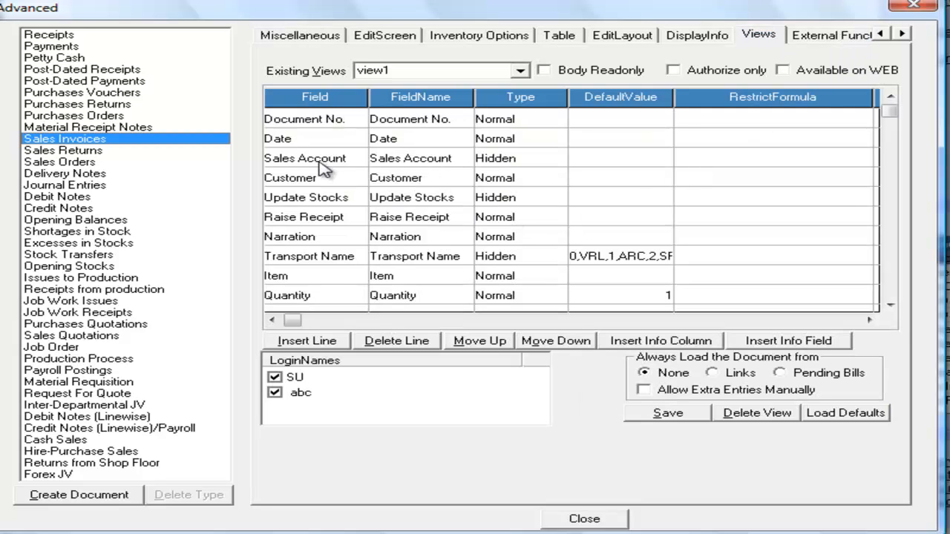
double_click(293, 179)
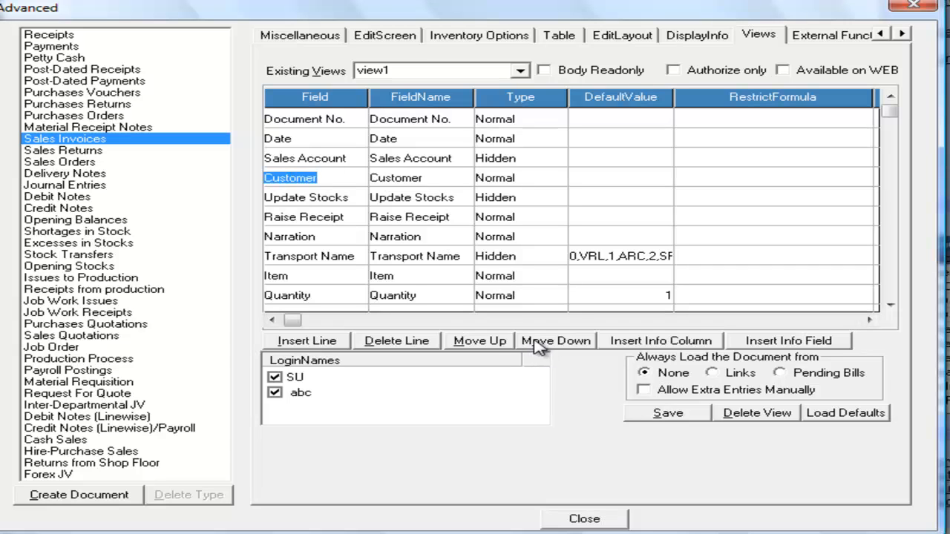
left_click(477, 343)
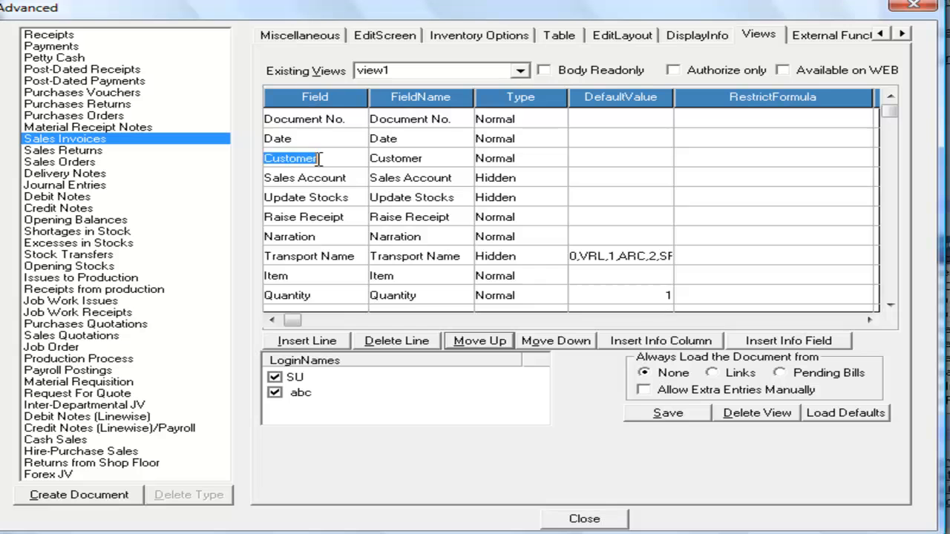
Move the Colour field up in view1 so that it sits directly below Item.
left_click(890, 307)
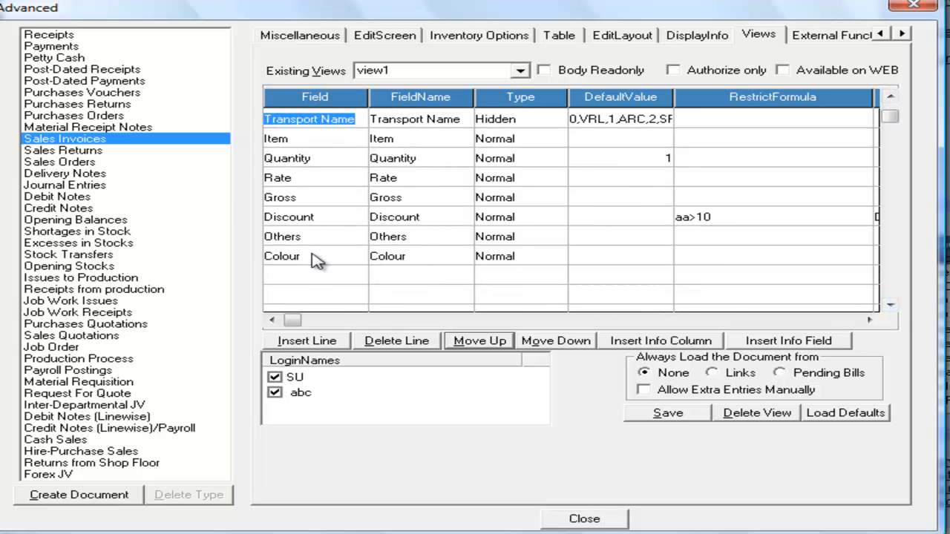
left_click(317, 258)
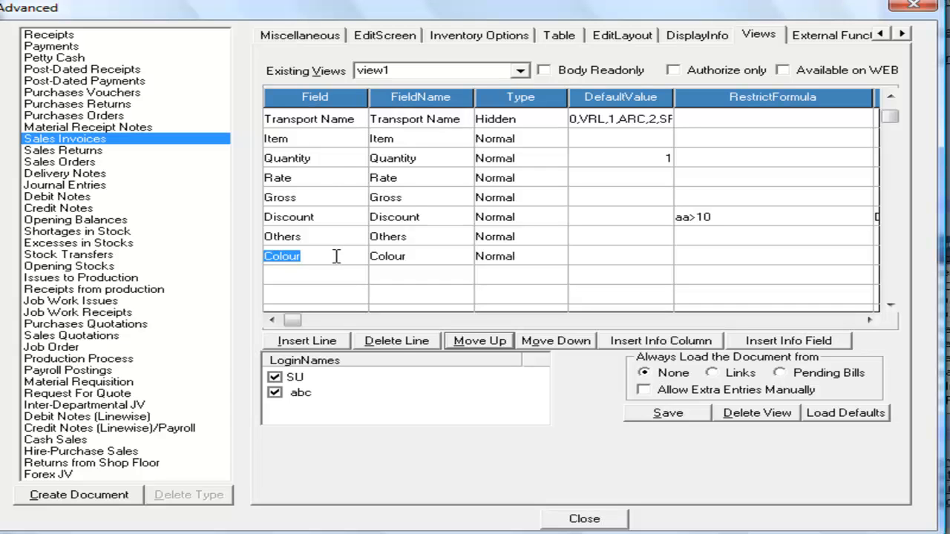
left_click(493, 348)
left_click(492, 347)
left_click(492, 348)
left_click(493, 347)
left_click(493, 347)
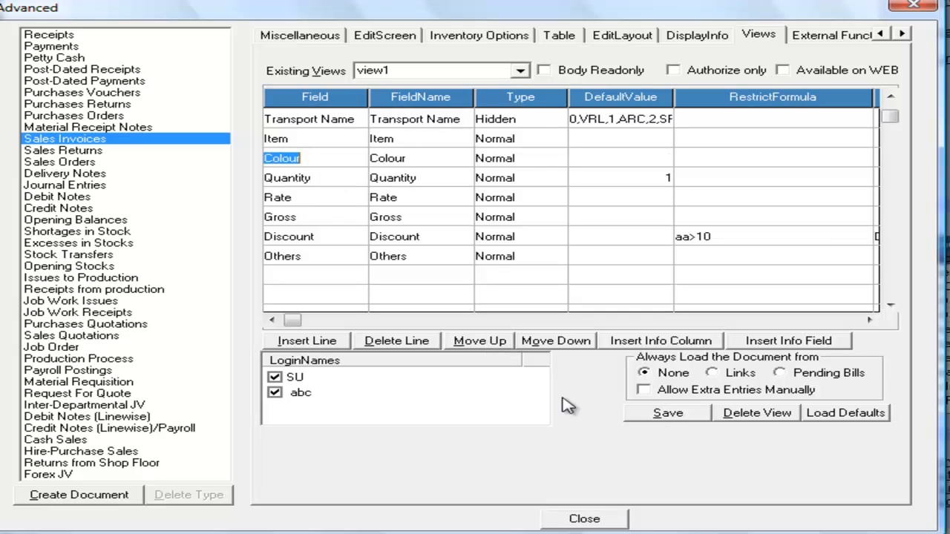
Save the reordered view1 and close the advanced settings.
left_click(683, 415)
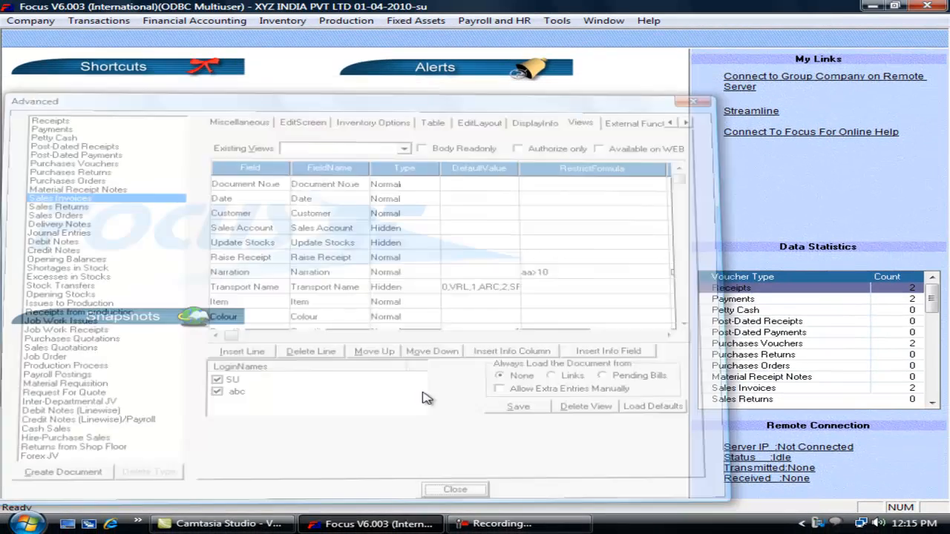
left_click(475, 494)
Open a new sales invoice with view1 to check the order of the Customer, Item and Colour fields, and close it.
left_click(101, 9)
mouse_move(194, 67)
left_click(289, 68)
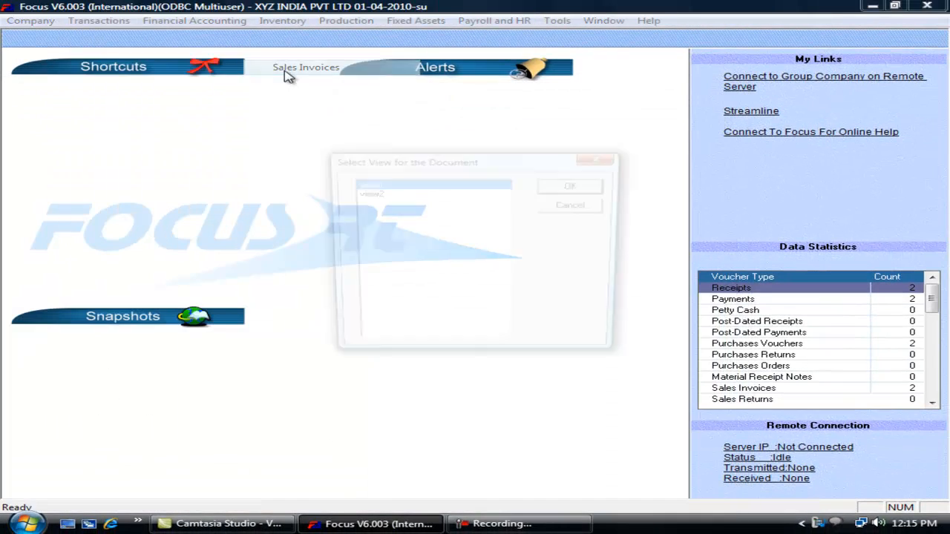
left_click(557, 185)
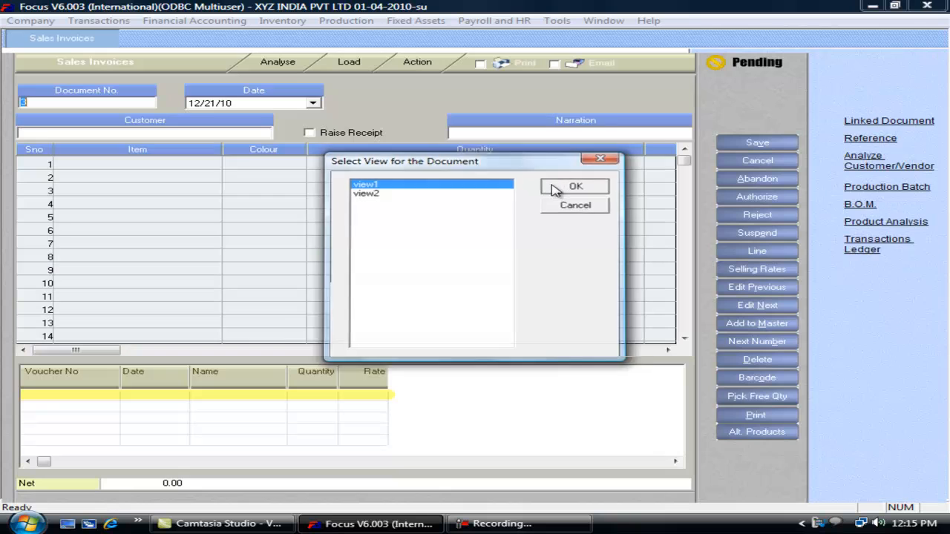
left_click(179, 134)
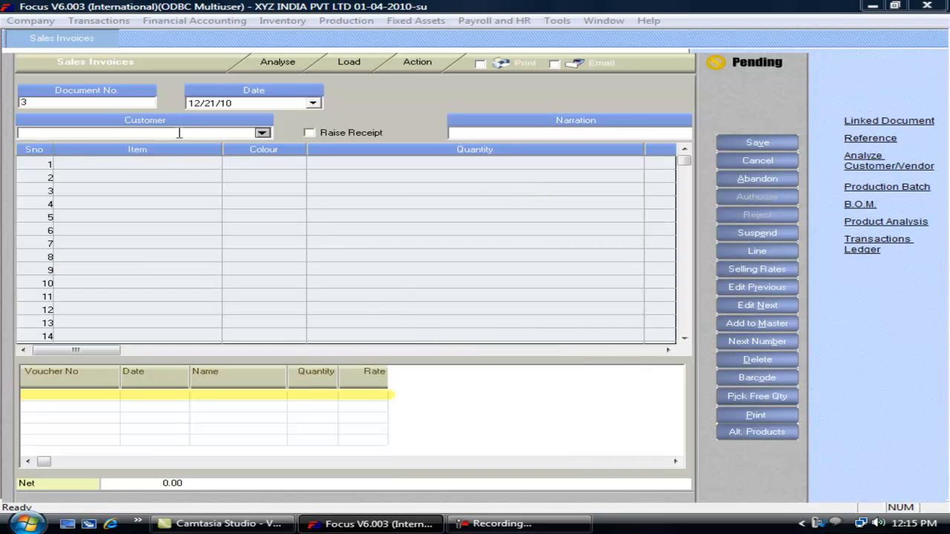
left_click(154, 163)
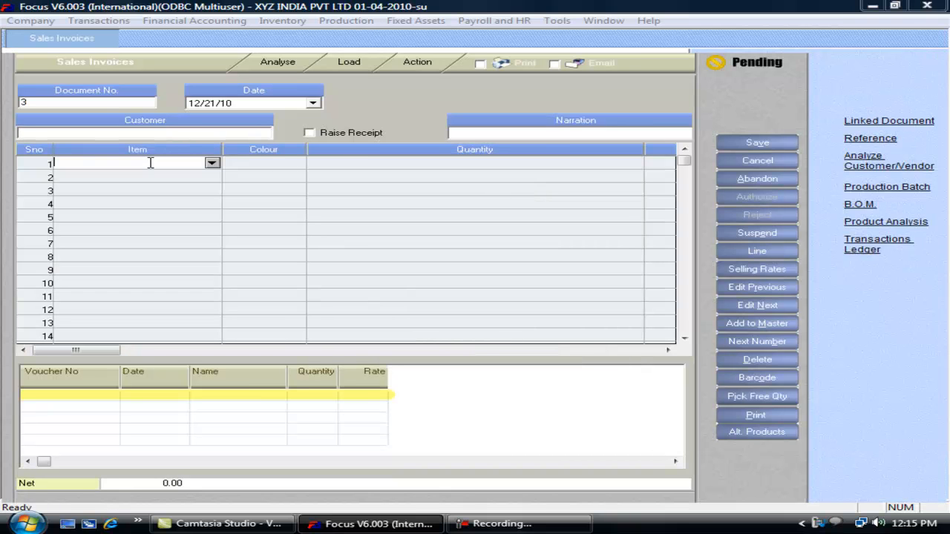
left_click(248, 162)
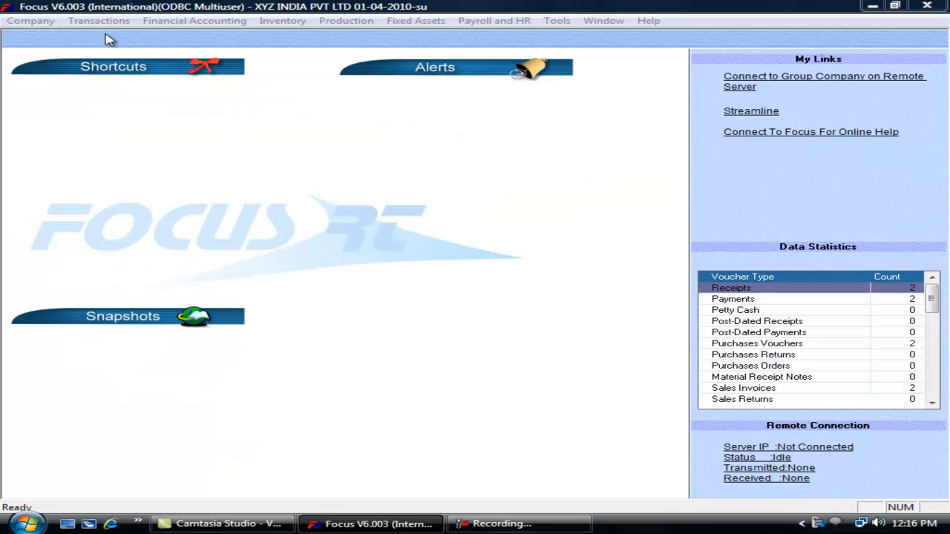
Reopen the advanced document settings and show the views settings for Sales Invoices.
left_click(99, 20)
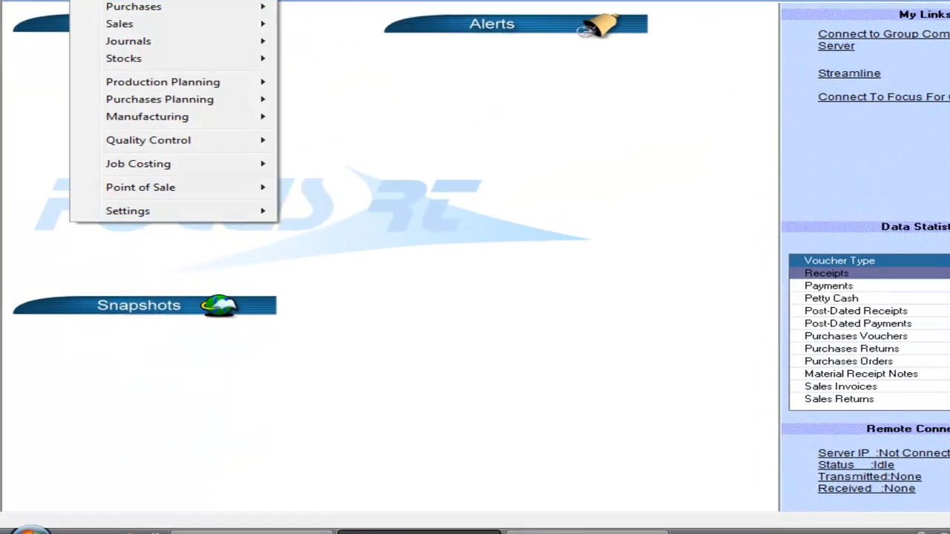
mouse_move(233, 191)
left_click(386, 191)
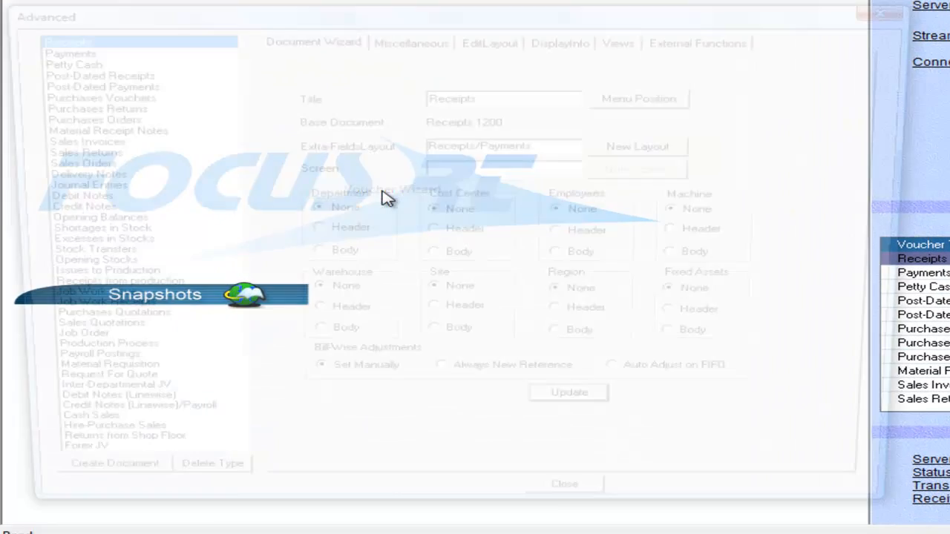
key("s")
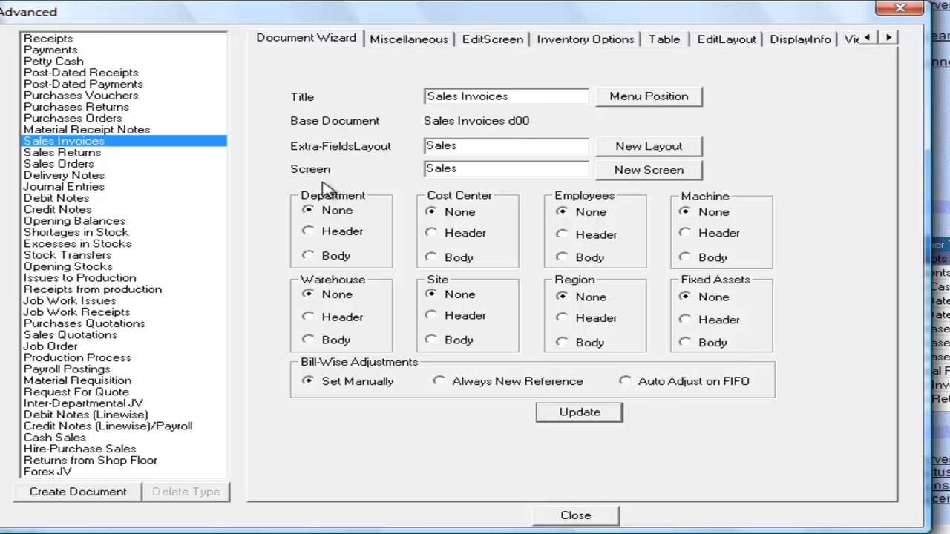
left_click(854, 46)
Insert the product Code as an info column between Item and Colour in view1, save the view and close the settings.
left_click(312, 296)
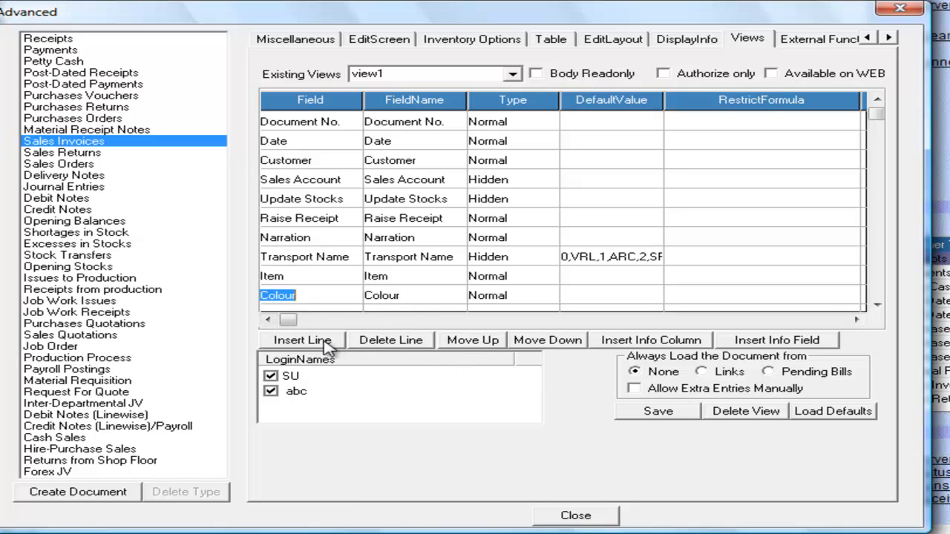
left_click(643, 342)
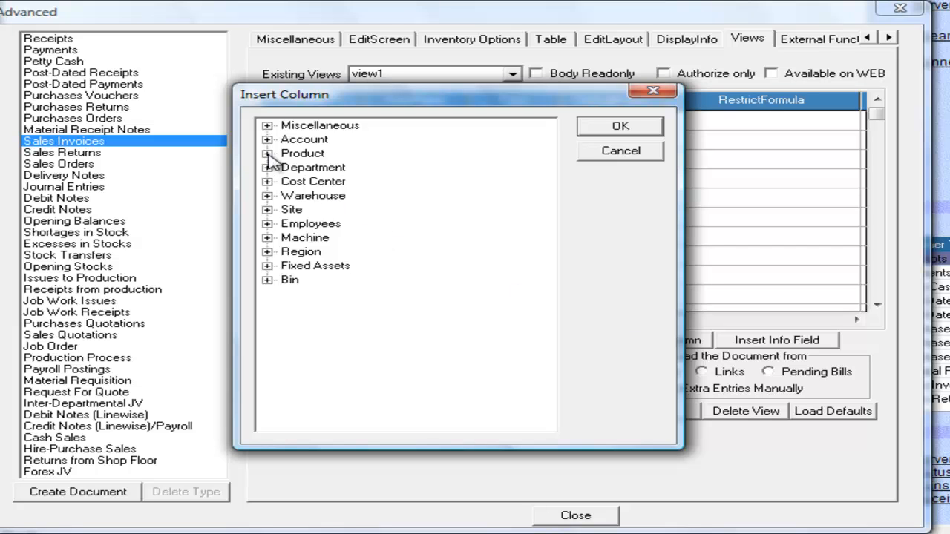
left_click(267, 153)
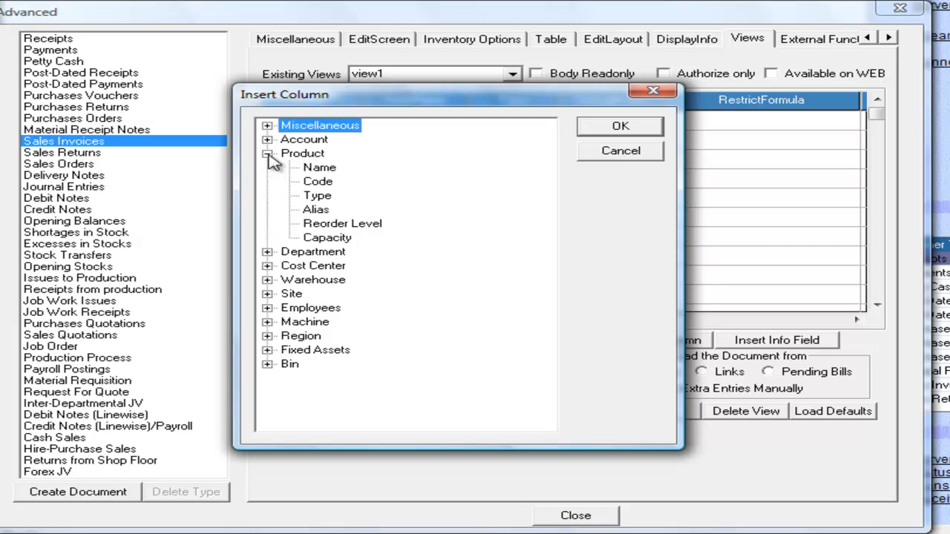
left_click(324, 183)
left_click(618, 129)
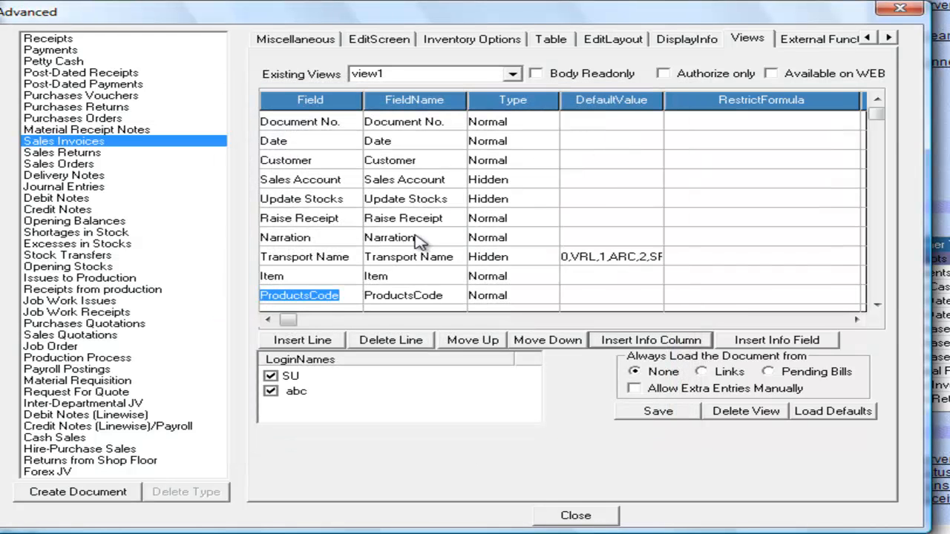
left_click(877, 305)
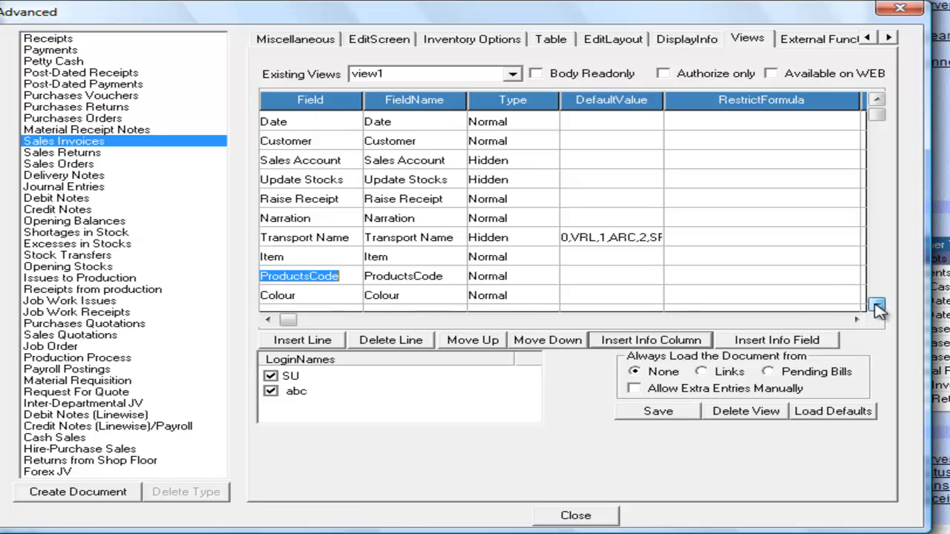
left_click(877, 305)
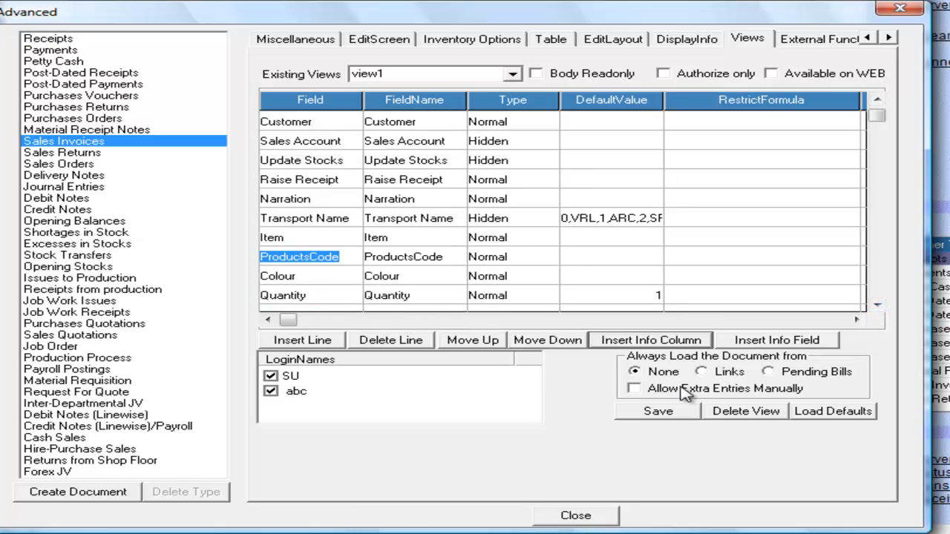
left_click(650, 410)
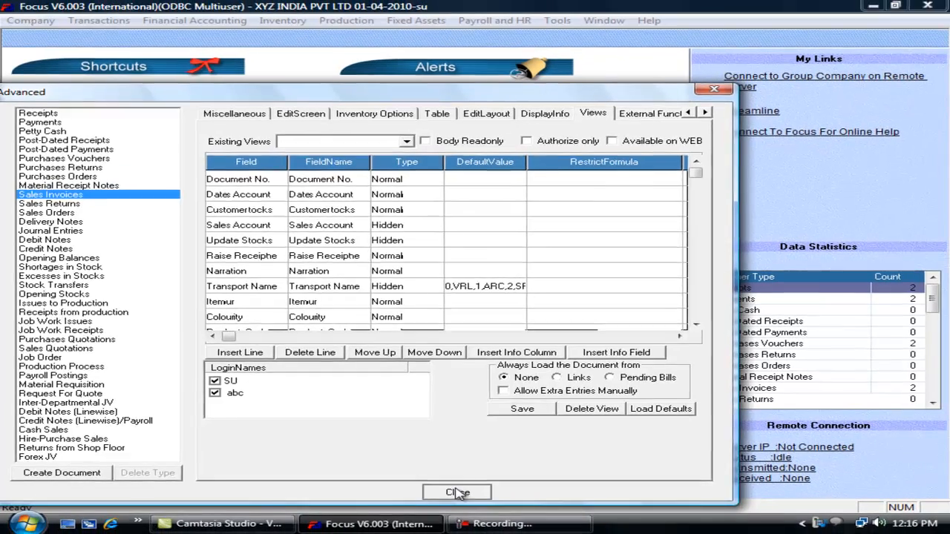
left_click(531, 507)
Open a new sales invoice with view1 and enter Laptop as the first item to test the ProductsCode column.
left_click(99, 20)
mouse_move(232, 68)
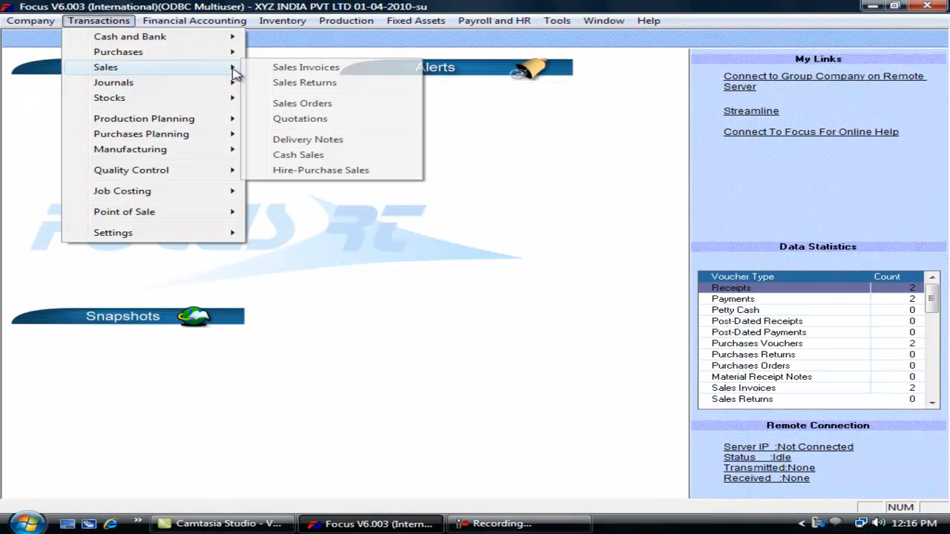
left_click(286, 68)
left_click(567, 186)
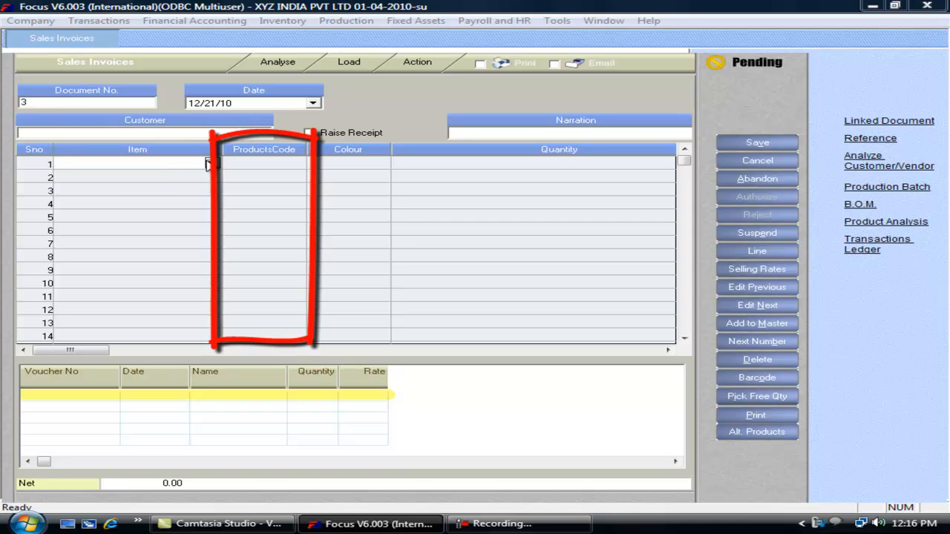
left_click(209, 164)
type("la")
key("Return")
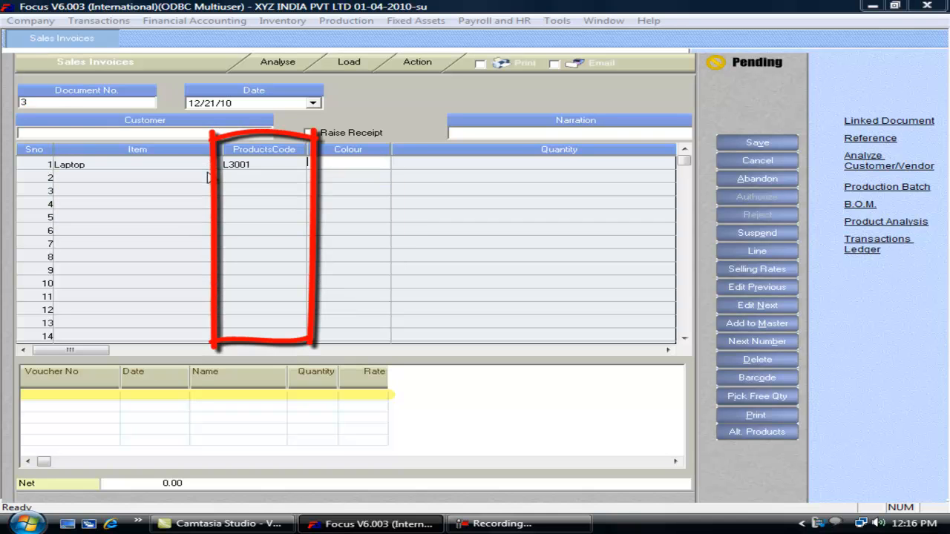